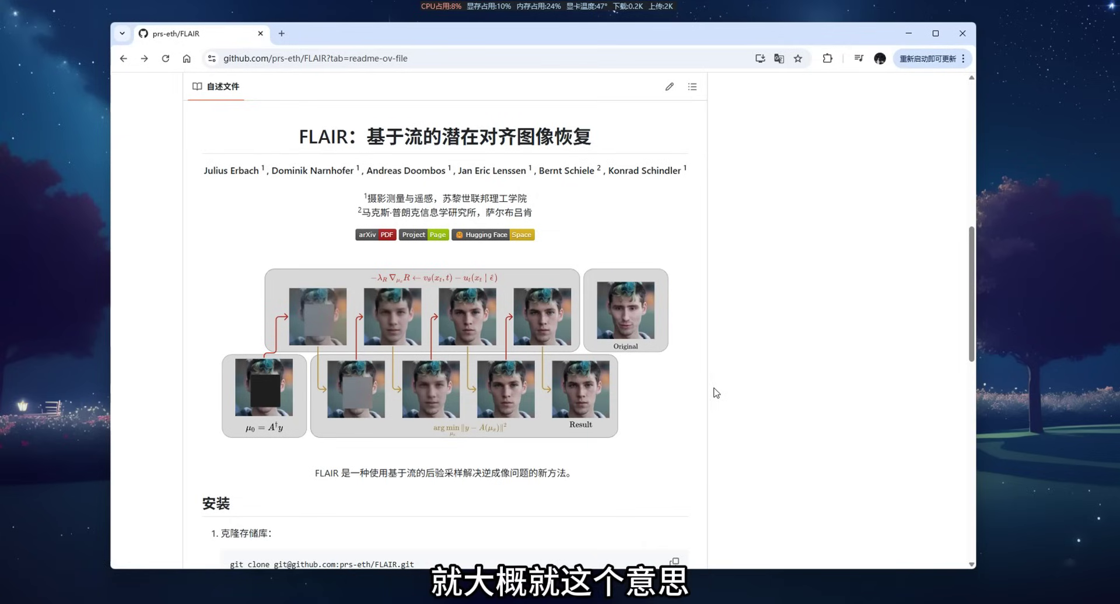
# Review the installation and inference instructions in the FLAIR README
pyautogui.scroll(-5, 759, 399)
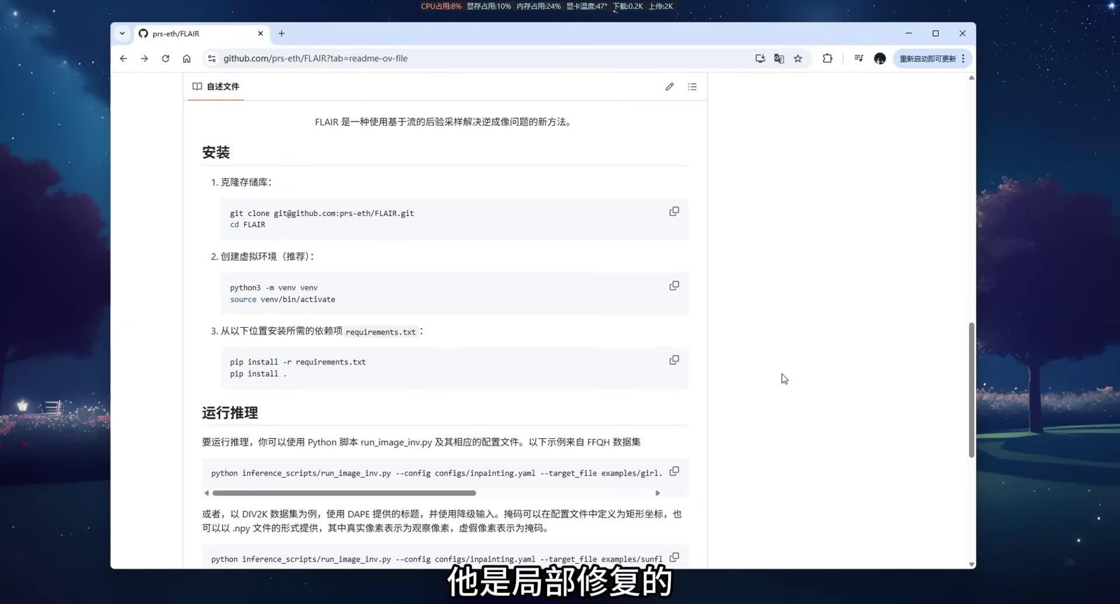
pyautogui.scroll(5, 954, 263)
pyautogui.scroll(-5, 950, 326)
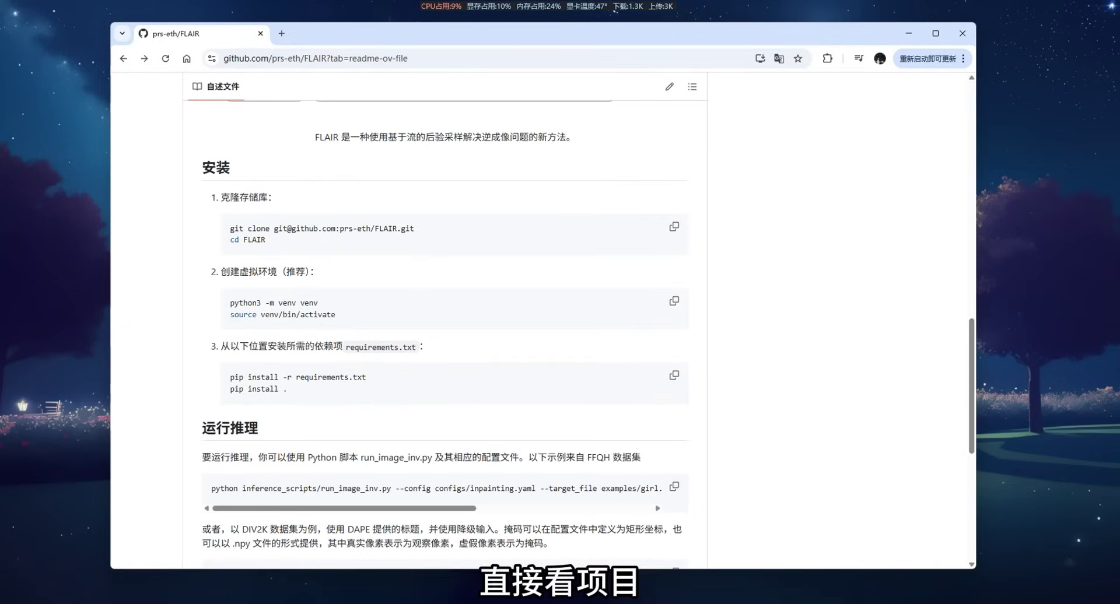
# Switch to File Explorer, open the FLAIR folder inside tool, and run 启动.exe to start the interface
pyautogui.click(450, 569)
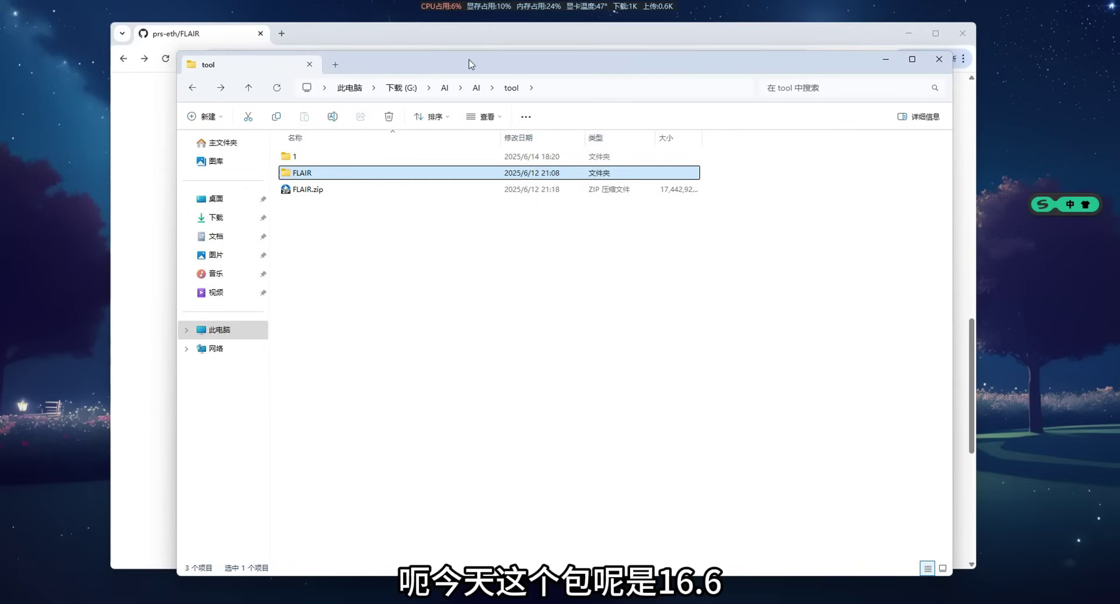
pyautogui.click(324, 193)
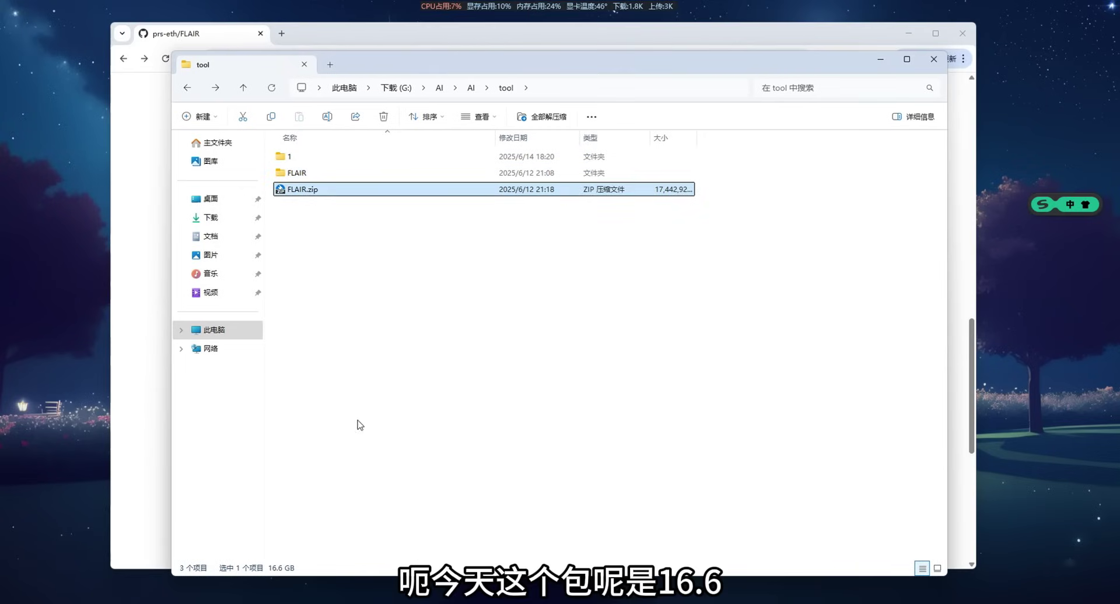
pyautogui.doubleClick(318, 174)
pyautogui.moveTo(392, 66); pyautogui.dragTo(336, 68)
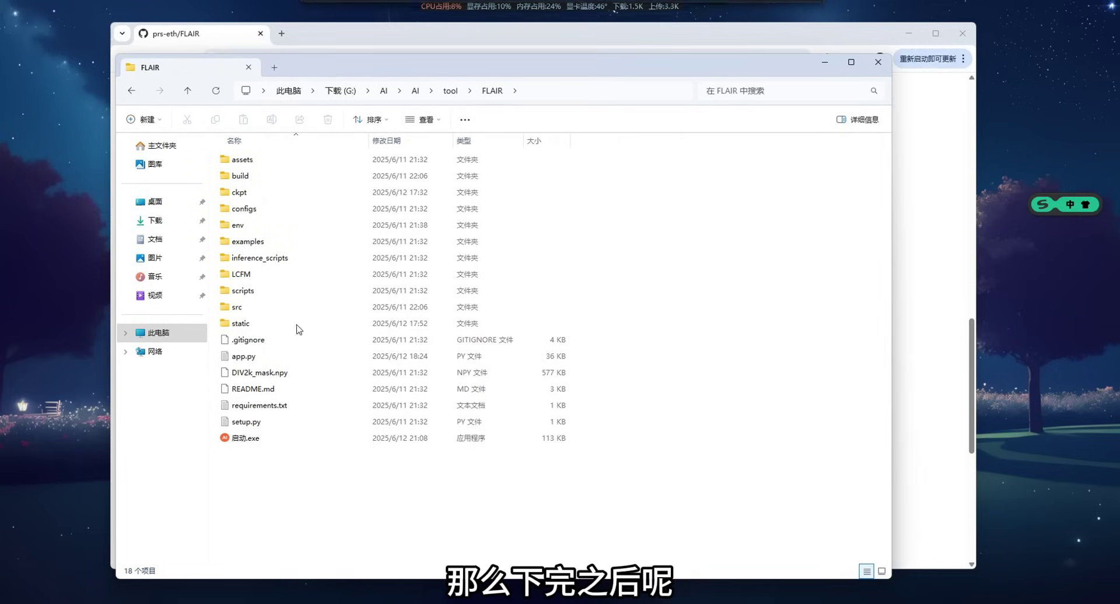
pyautogui.click(247, 441)
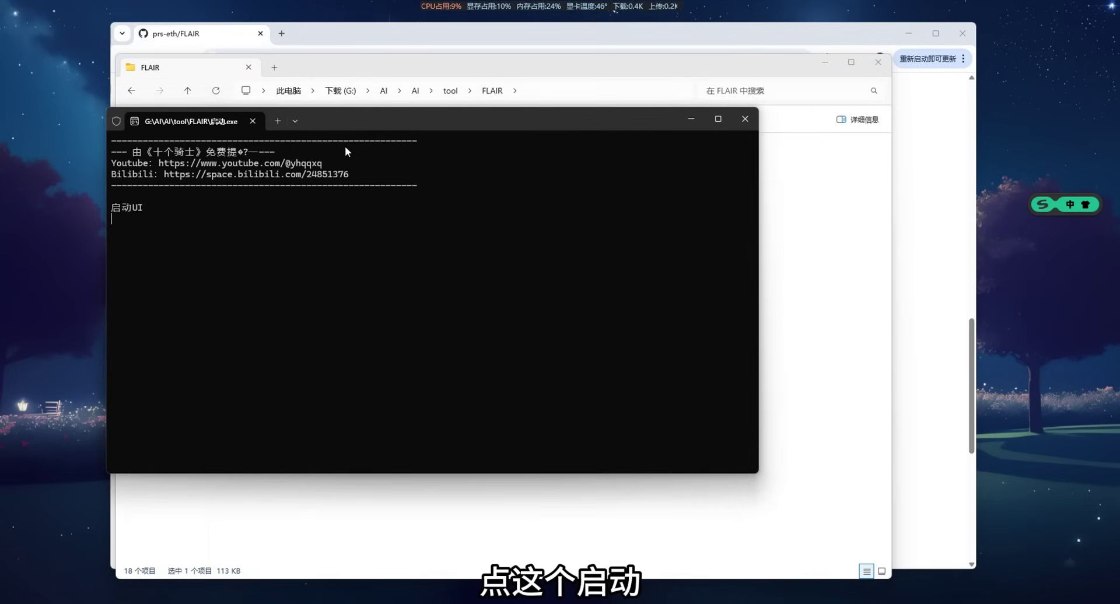
pyautogui.moveTo(344, 123); pyautogui.dragTo(241, 249)
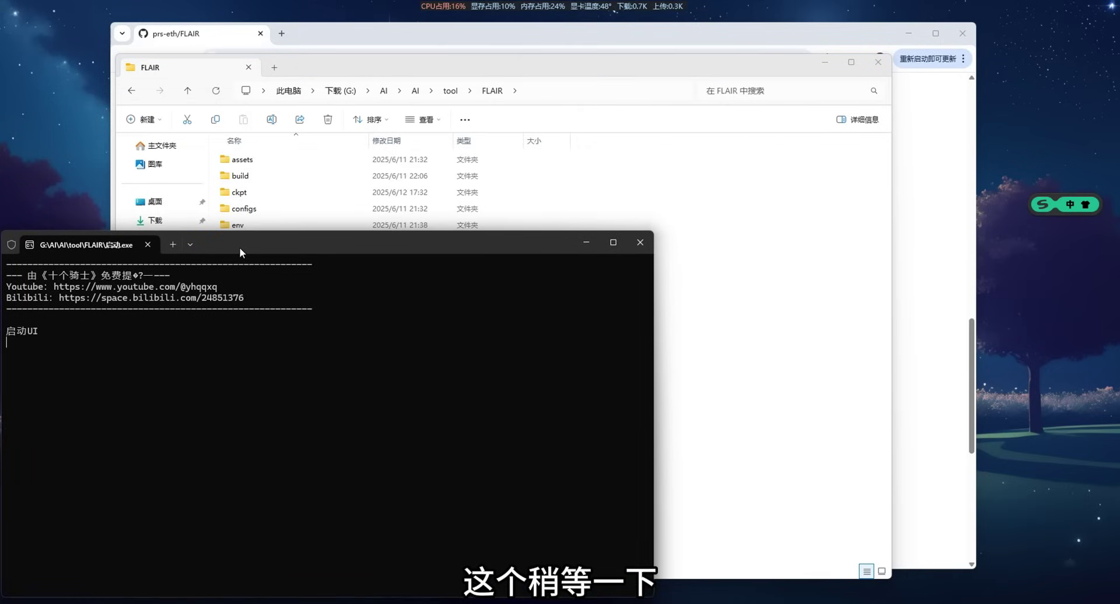
# Inspect the stable-diffusion-3.5-medium model files inside the ckpt folder and return to the FLAIR folder
pyautogui.moveTo(597, 74); pyautogui.dragTo(703, 73)
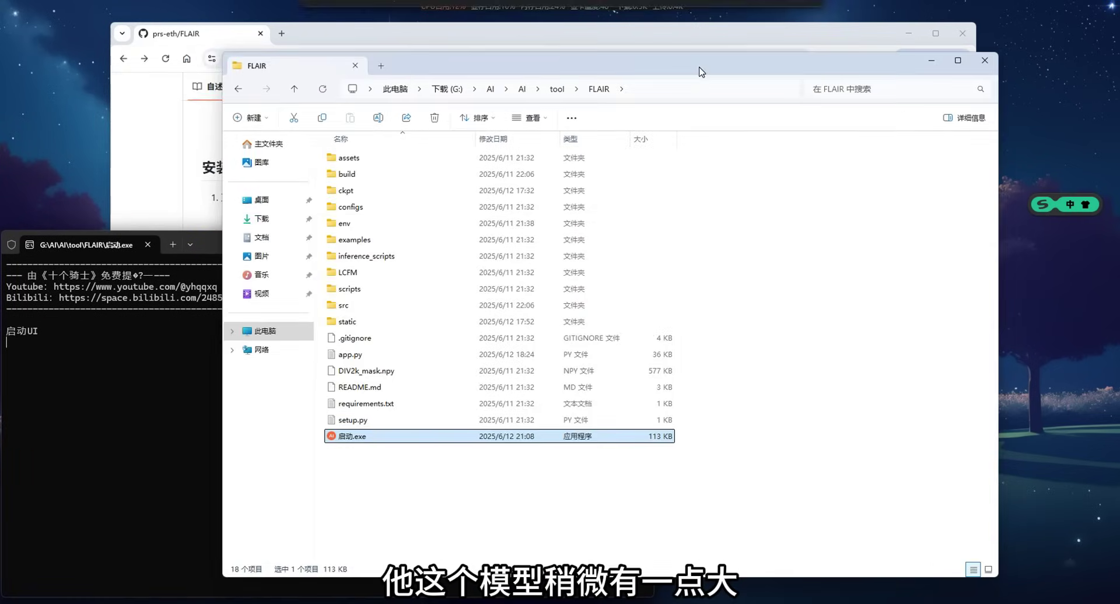
pyautogui.doubleClick(348, 193)
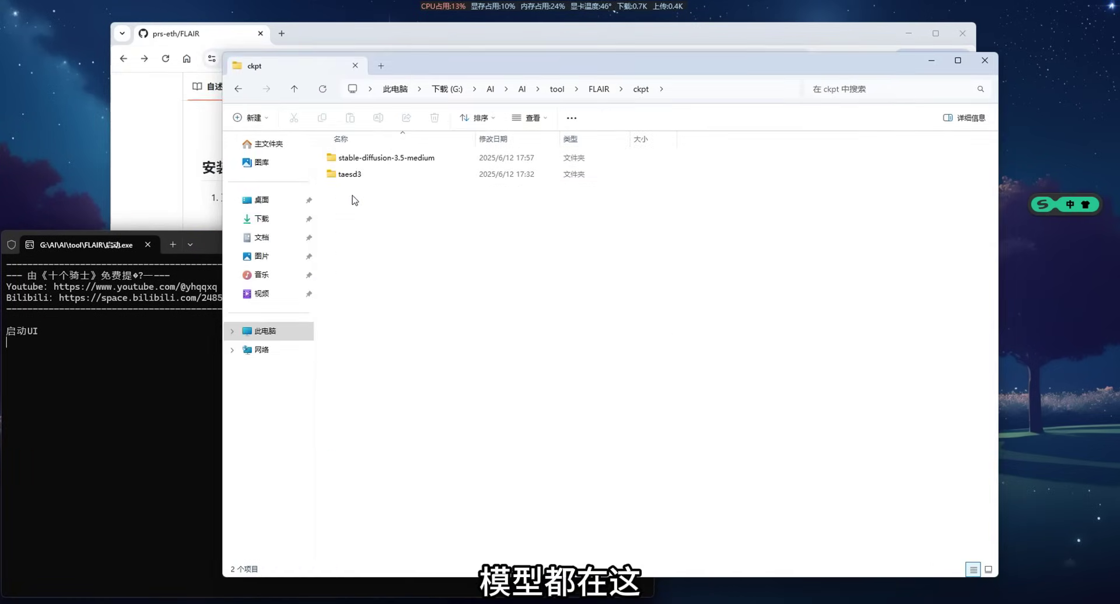
pyautogui.doubleClick(379, 159)
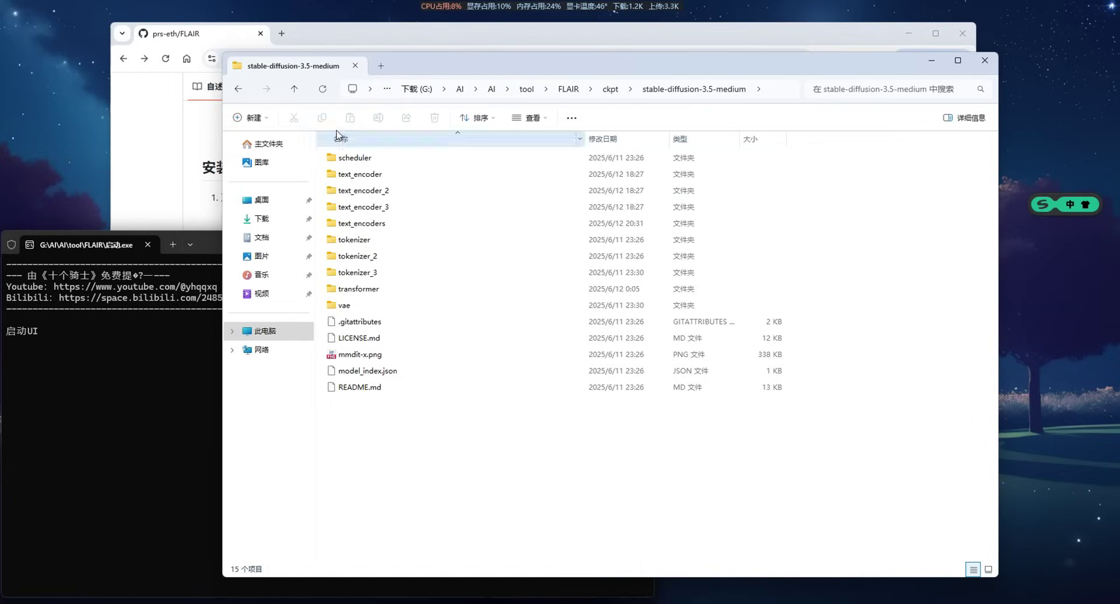
pyautogui.click(294, 88)
pyautogui.click(295, 89)
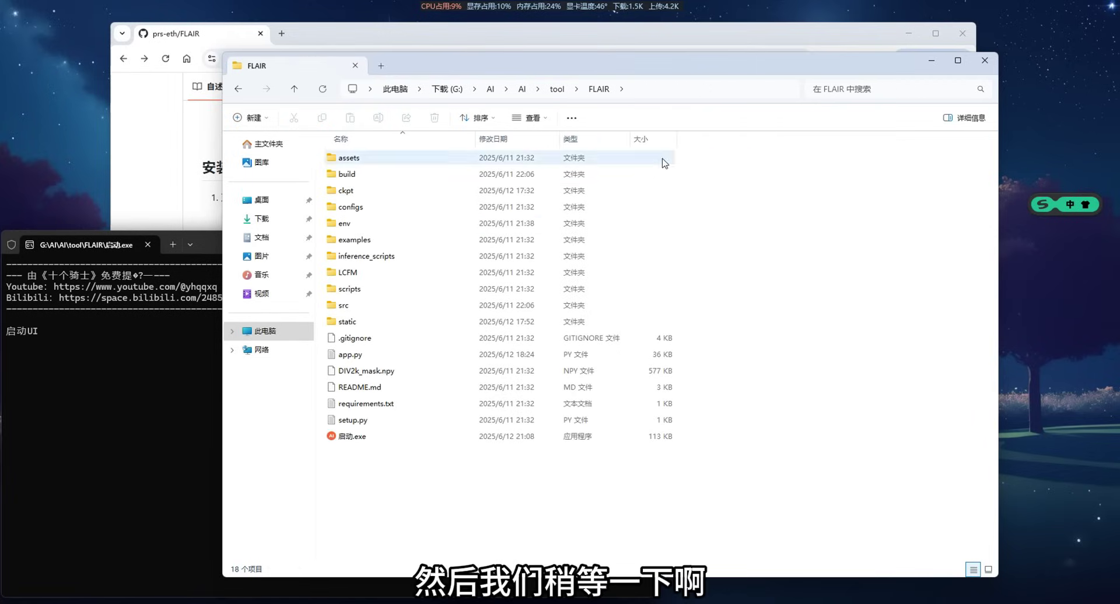
pyautogui.hotkey('alt', 'Tab')
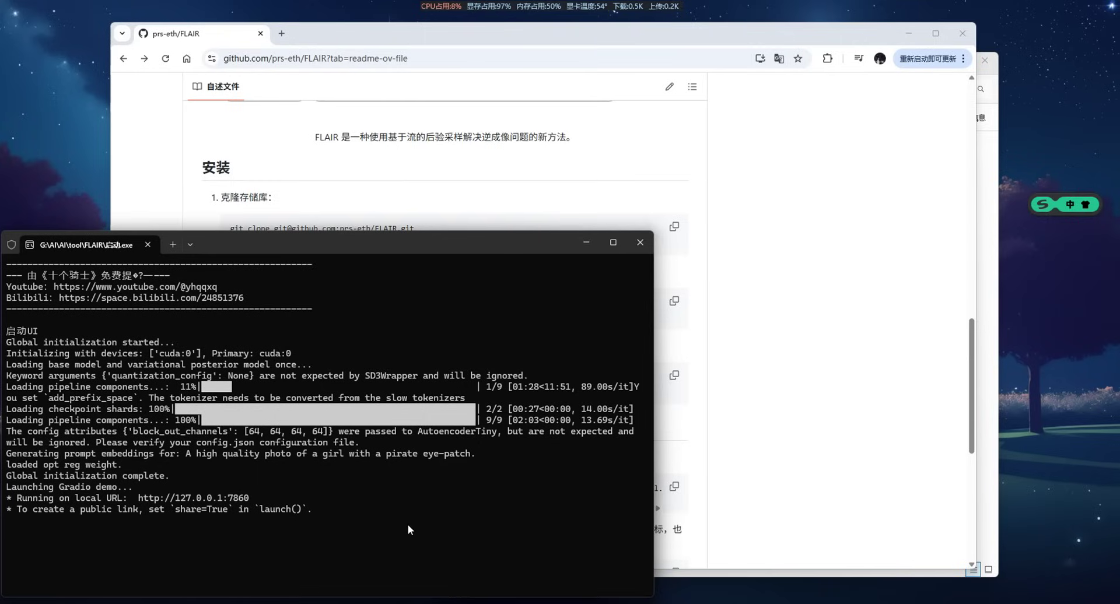
pyautogui.keyDown('ctrl'); pyautogui.click(193, 499); pyautogui.keyUp('ctrl')
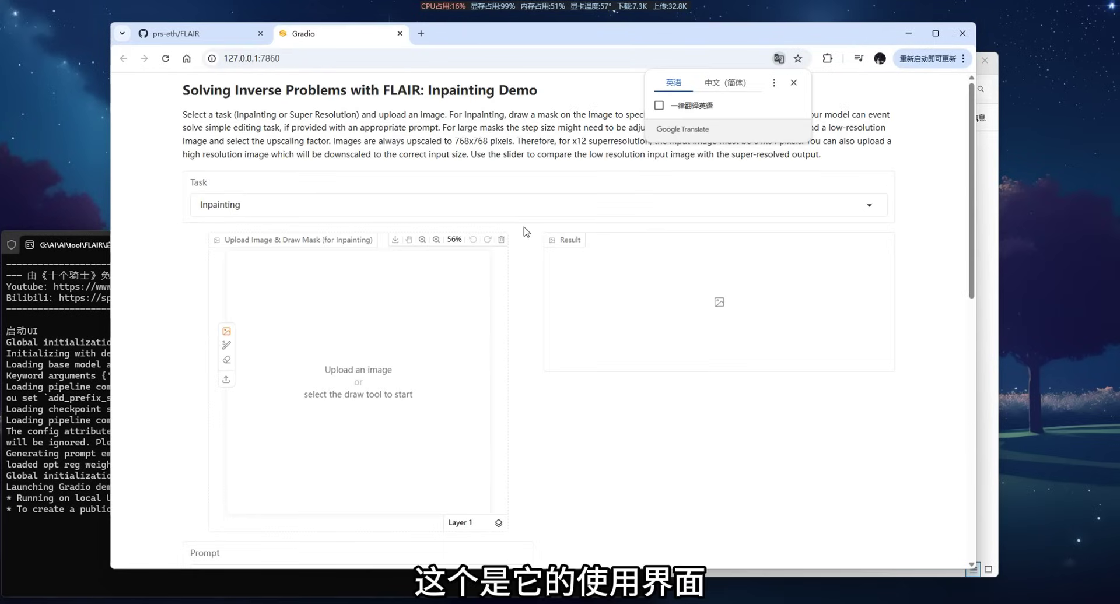
pyautogui.scroll(-5, 530, 324)
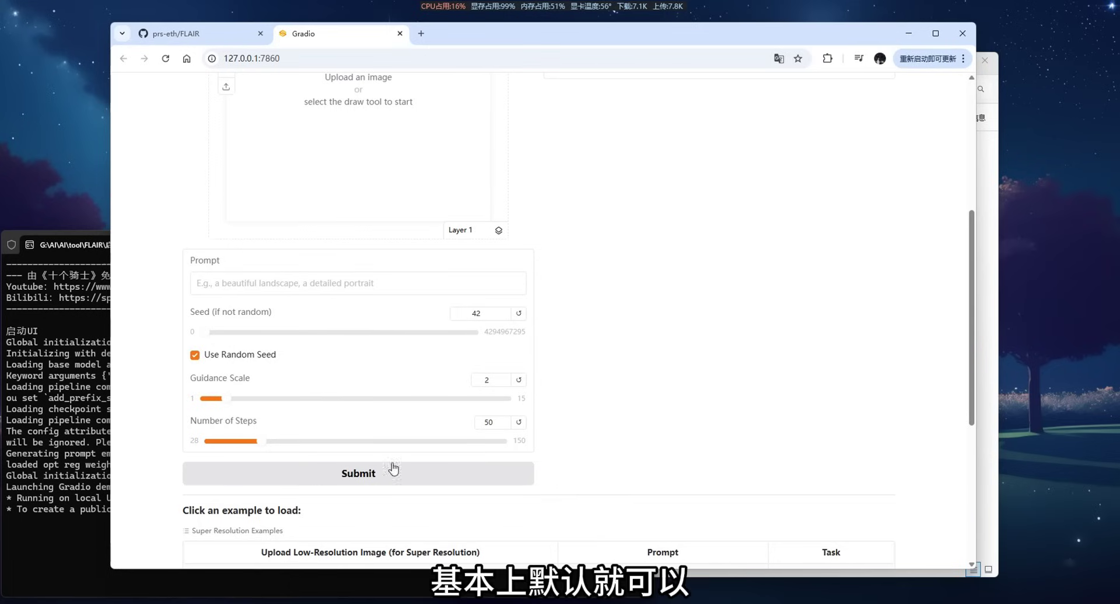
pyautogui.scroll(-4, 579, 401)
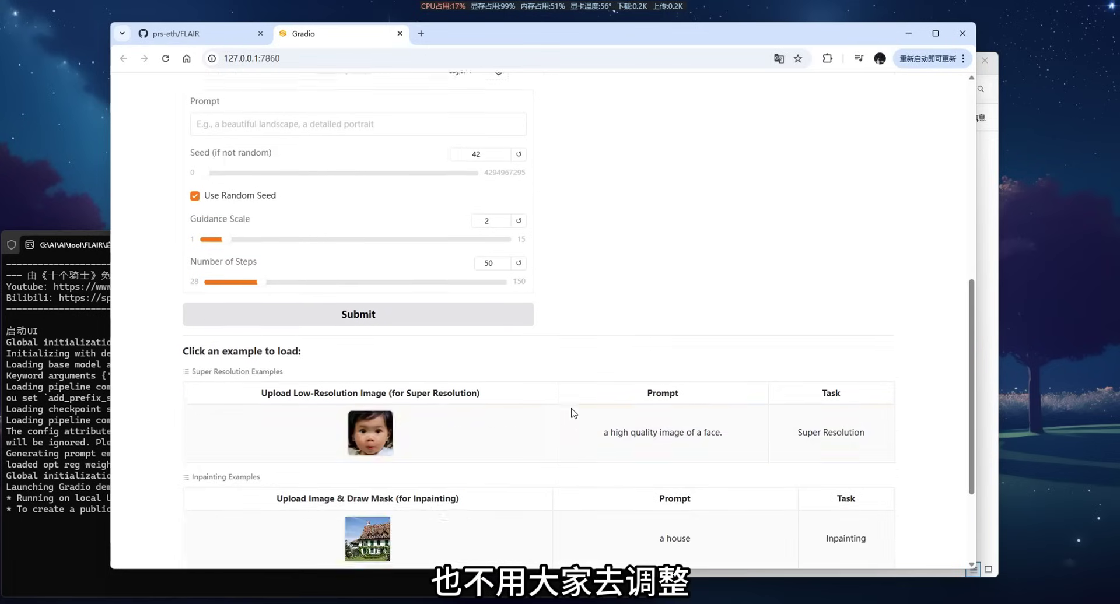
pyautogui.scroll(-2, 579, 401)
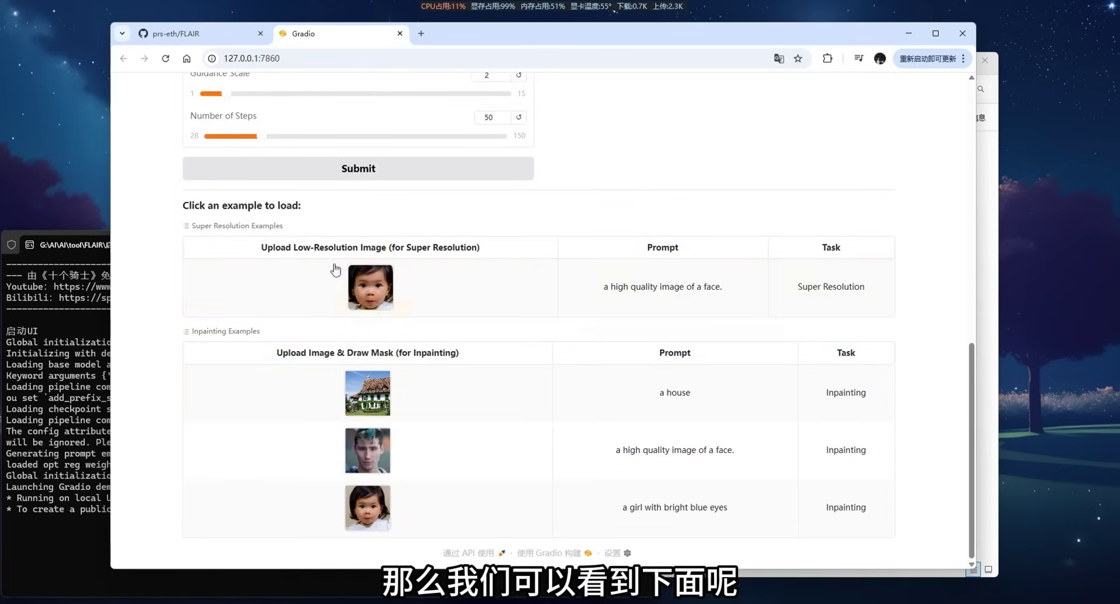
pyautogui.scroll(5, 531, 417)
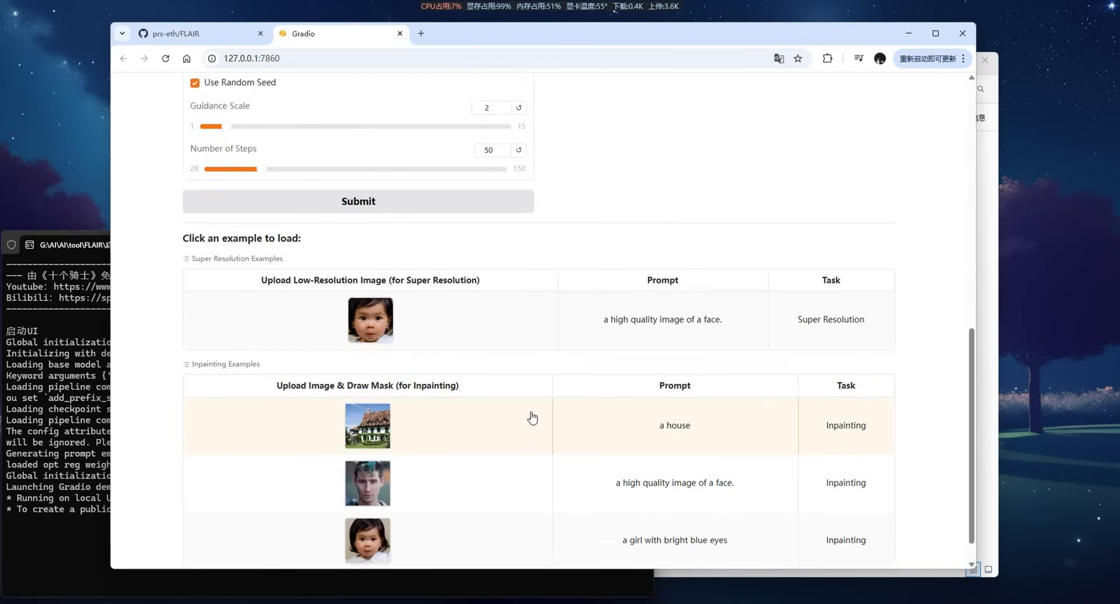
pyautogui.scroll(4, 531, 418)
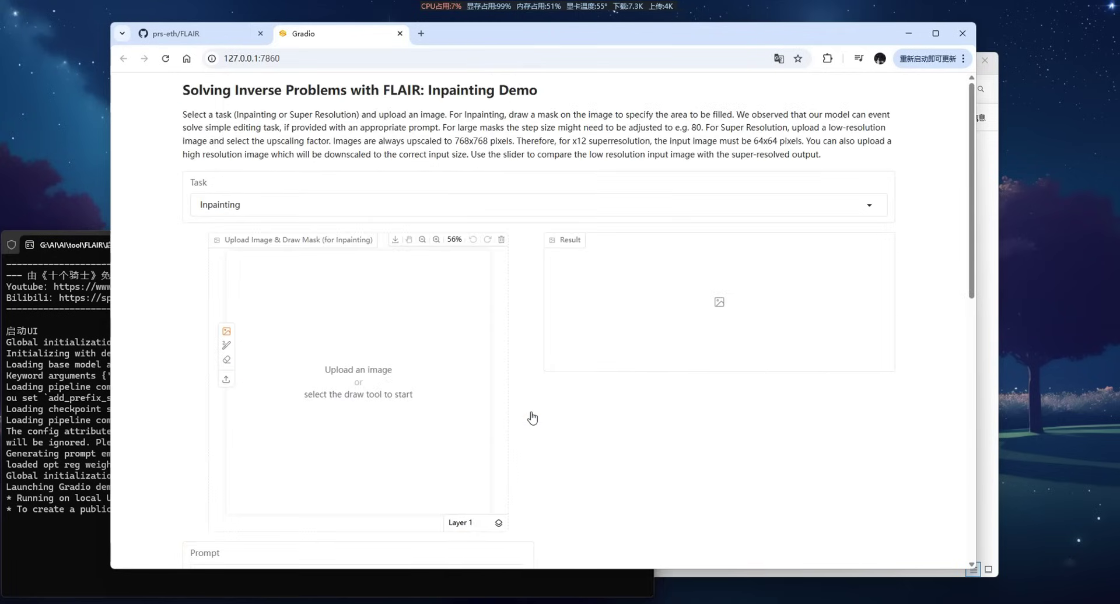
# Check the available task types, keep Inpainting, and upload 1.jpg as the source image
pyautogui.scroll(-1, 483, 382)
pyautogui.click(239, 146)
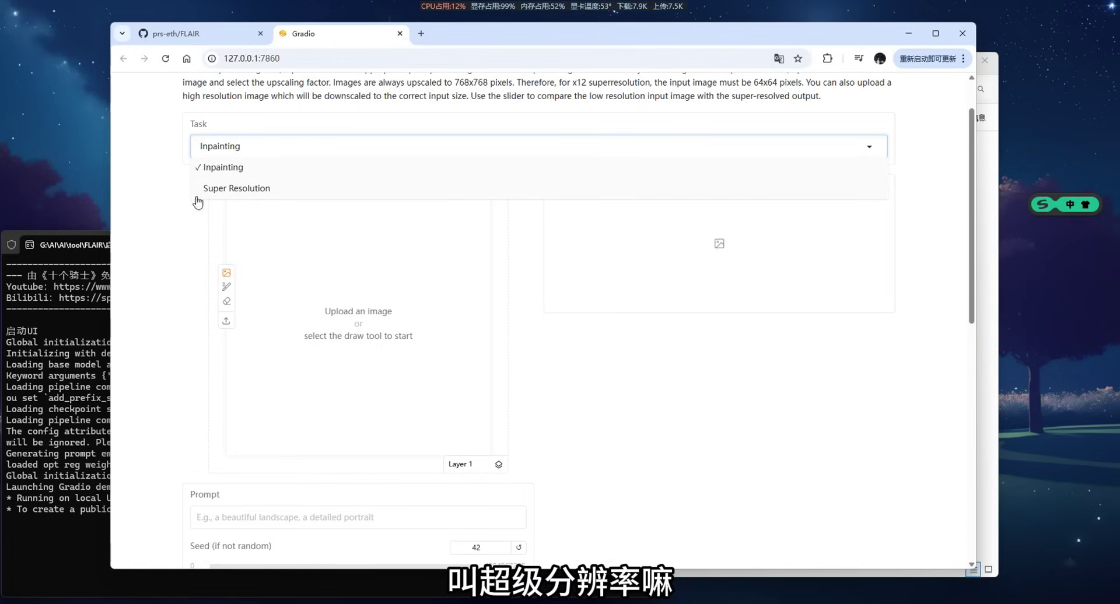
pyautogui.click(520, 259)
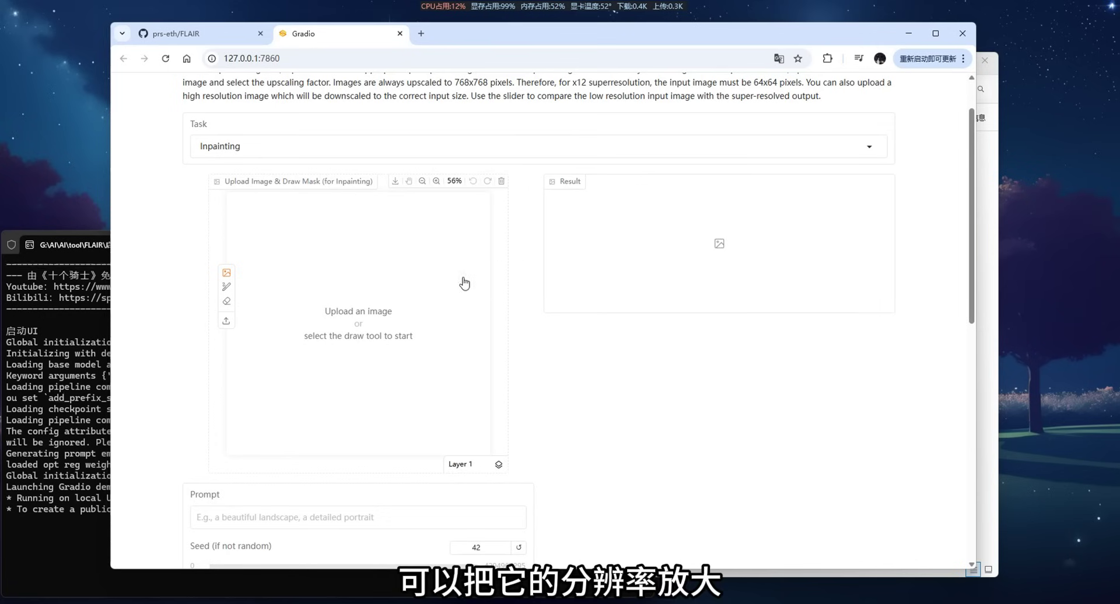
pyautogui.click(371, 298)
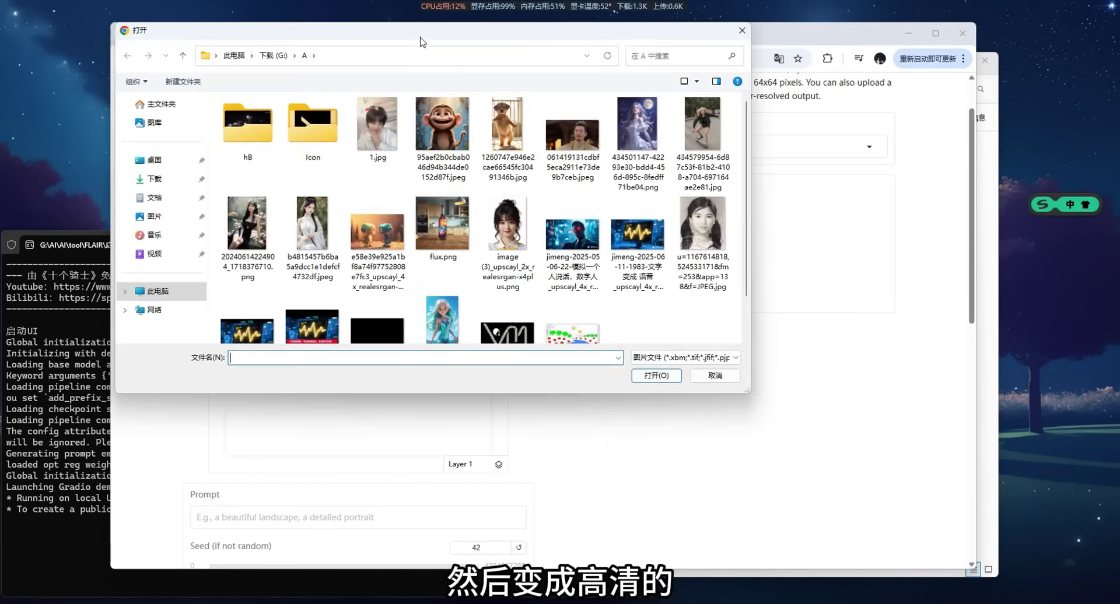
pyautogui.moveTo(420, 35); pyautogui.dragTo(382, 61)
pyautogui.doubleClick(341, 151)
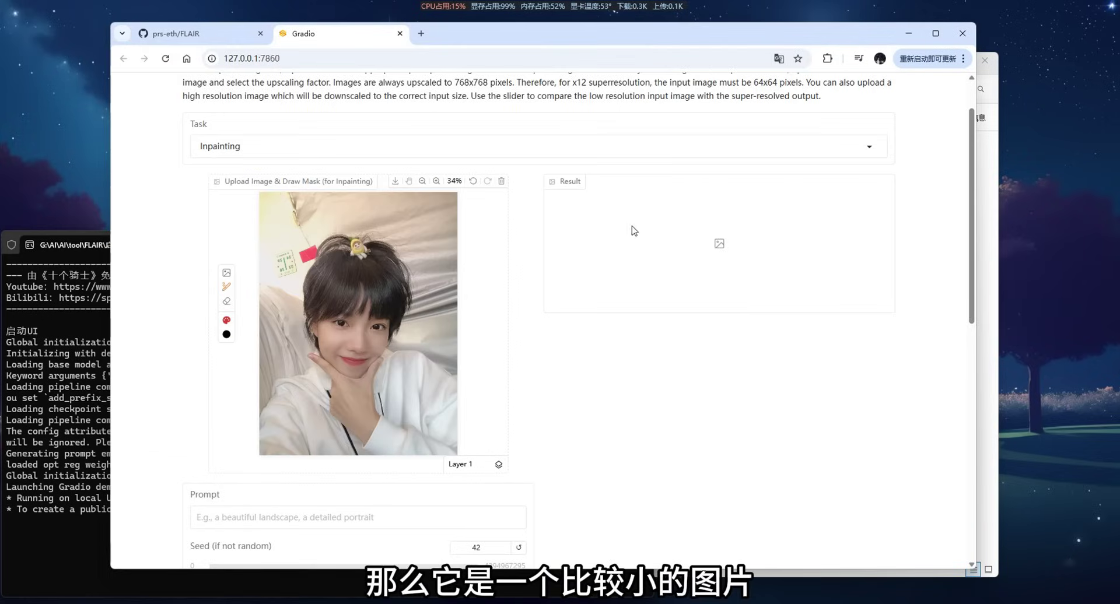
# Load the Super Resolution example with the prompt "a high quality image of a face." and submit it for processing
pyautogui.scroll(-8, 632, 231)
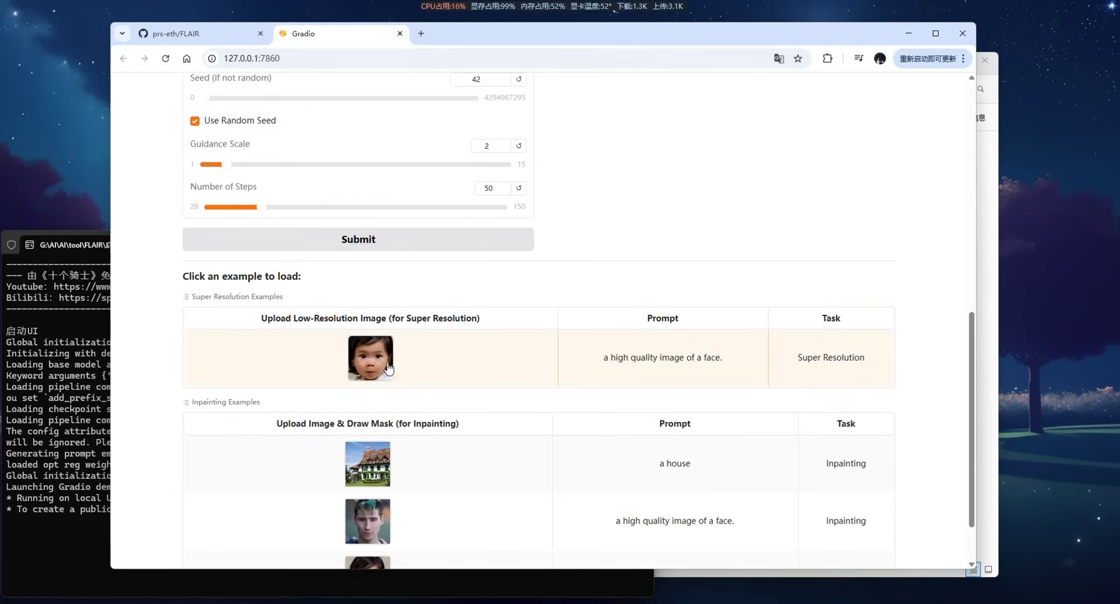
pyautogui.scroll(-1, 608, 370)
pyautogui.scroll(1, 609, 370)
pyautogui.click(612, 370)
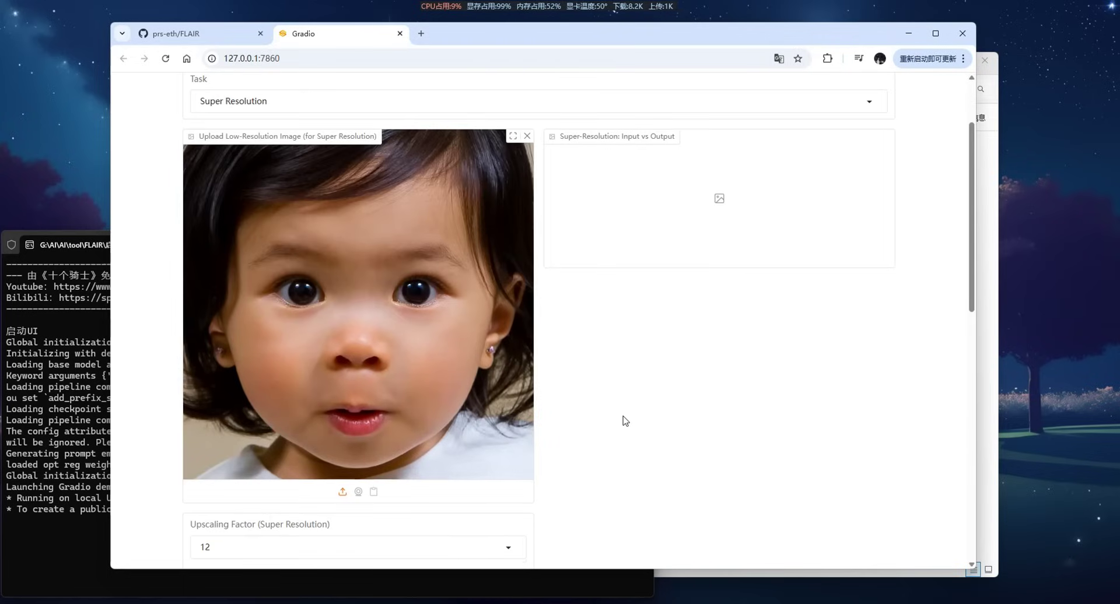
pyautogui.scroll(-6, 624, 419)
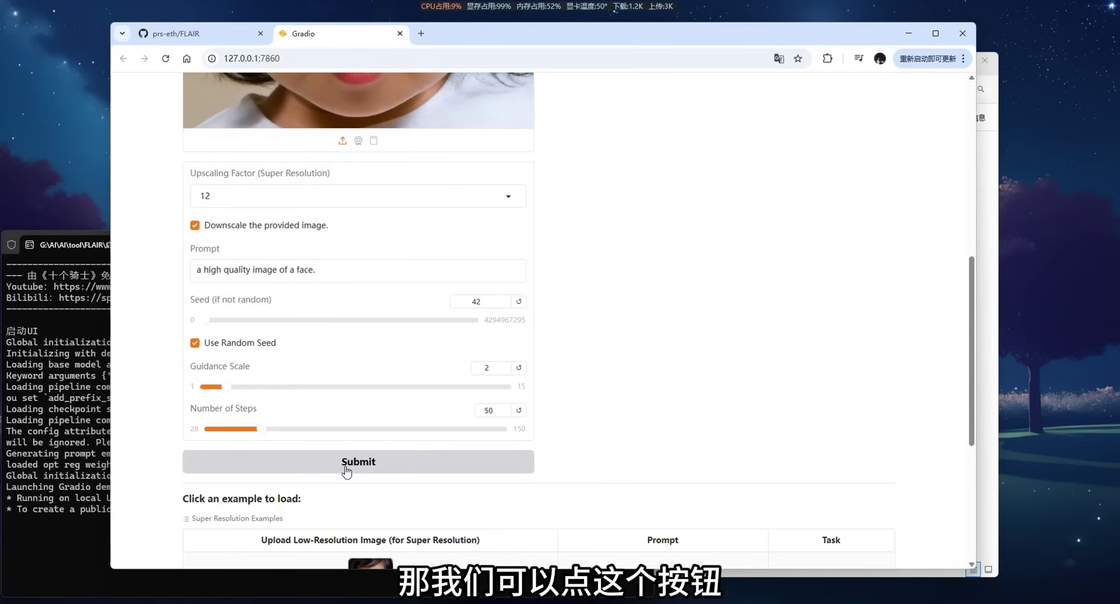
pyautogui.click(346, 472)
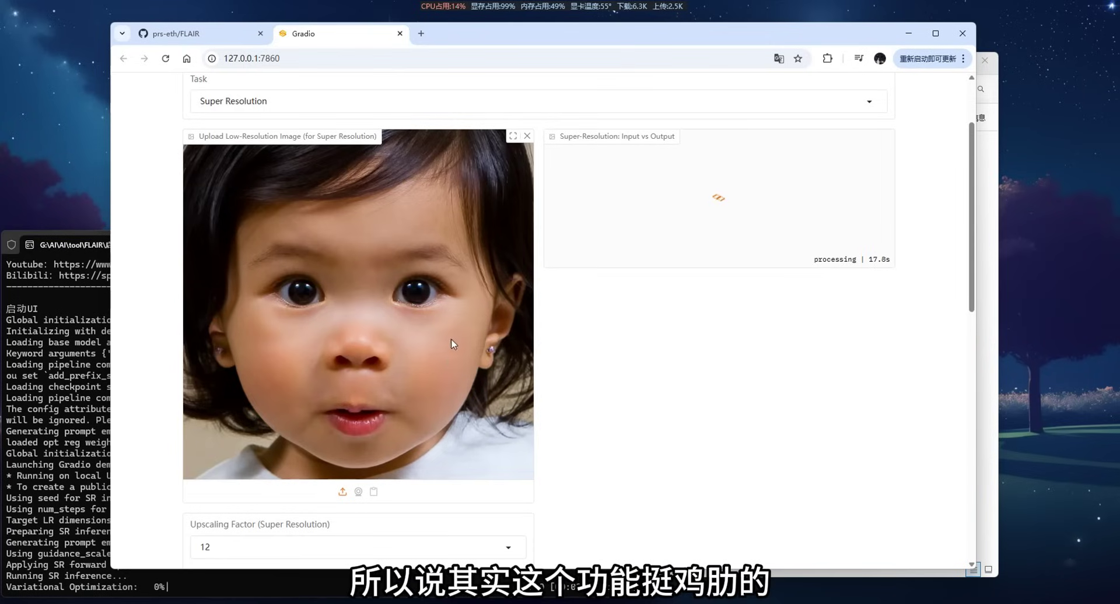
# Stop FLAIR by closing its console window, and close the Gradio page
pyautogui.hotkey('alt', 'Tab')
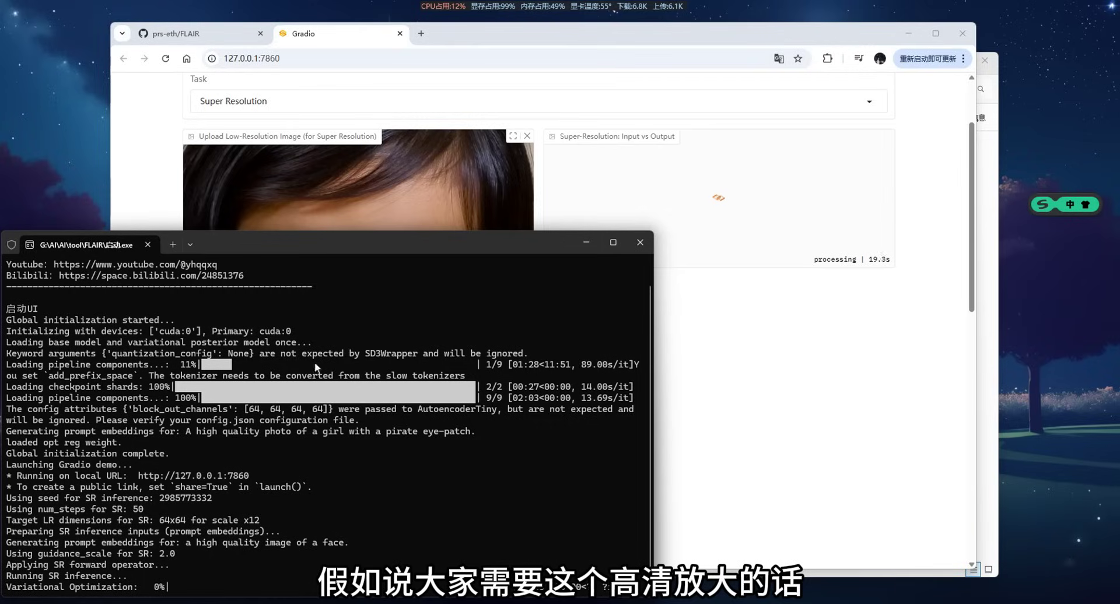
pyautogui.click(642, 248)
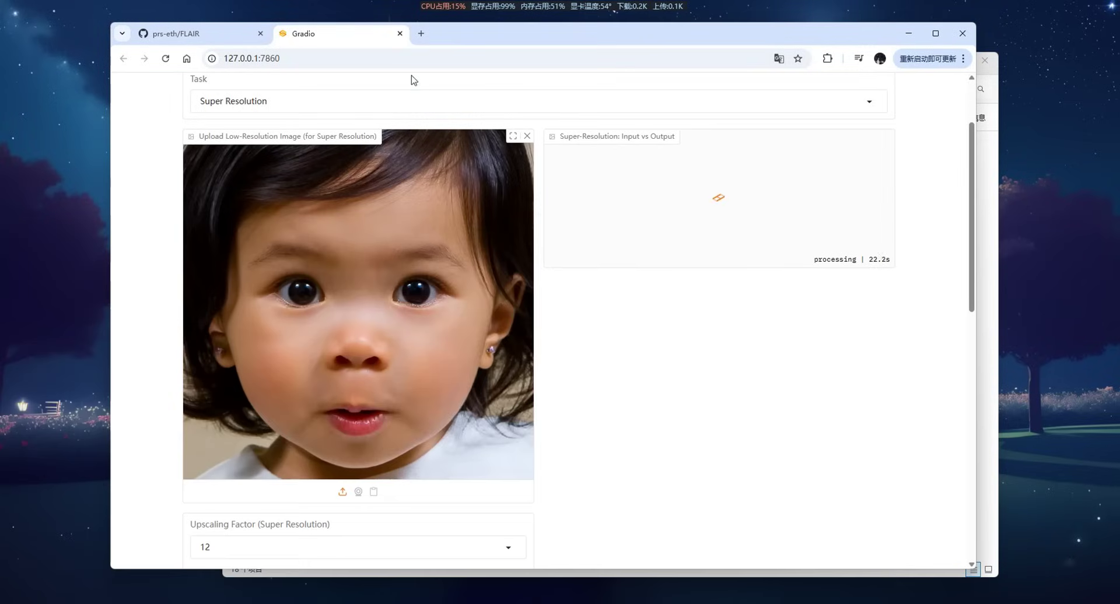
pyautogui.hotkey('ctrl', 'w')
# Switch to File Explorer, open the Upscayl folder under tool\1, and launch Upscayl.exe
pyautogui.click(985, 307)
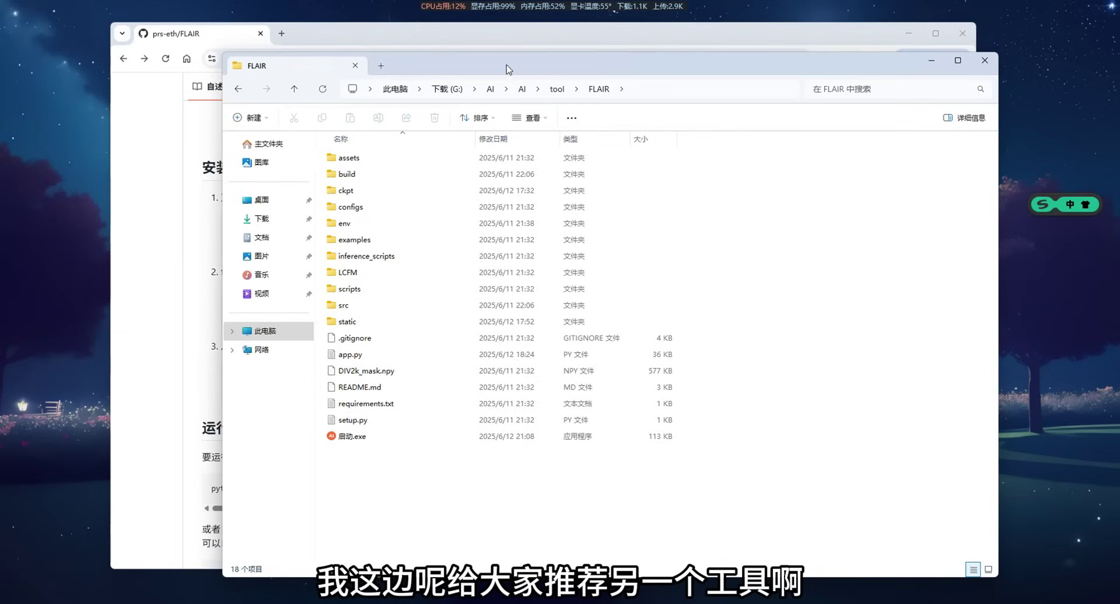
pyautogui.moveTo(506, 69); pyautogui.dragTo(525, 68)
pyautogui.click(575, 87)
pyautogui.doubleClick(359, 157)
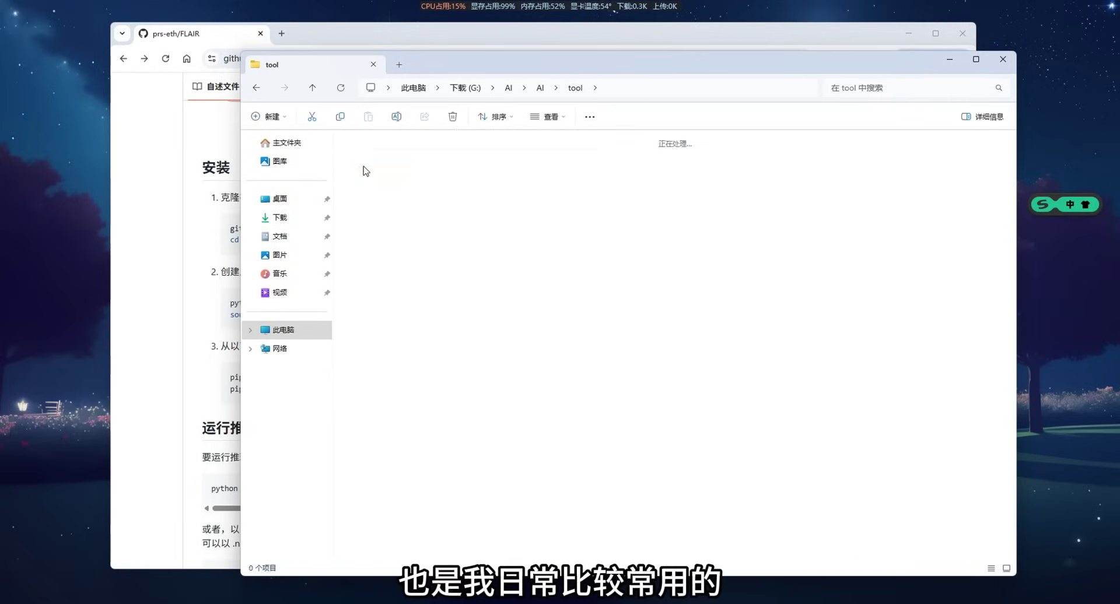
pyautogui.doubleClick(543, 151)
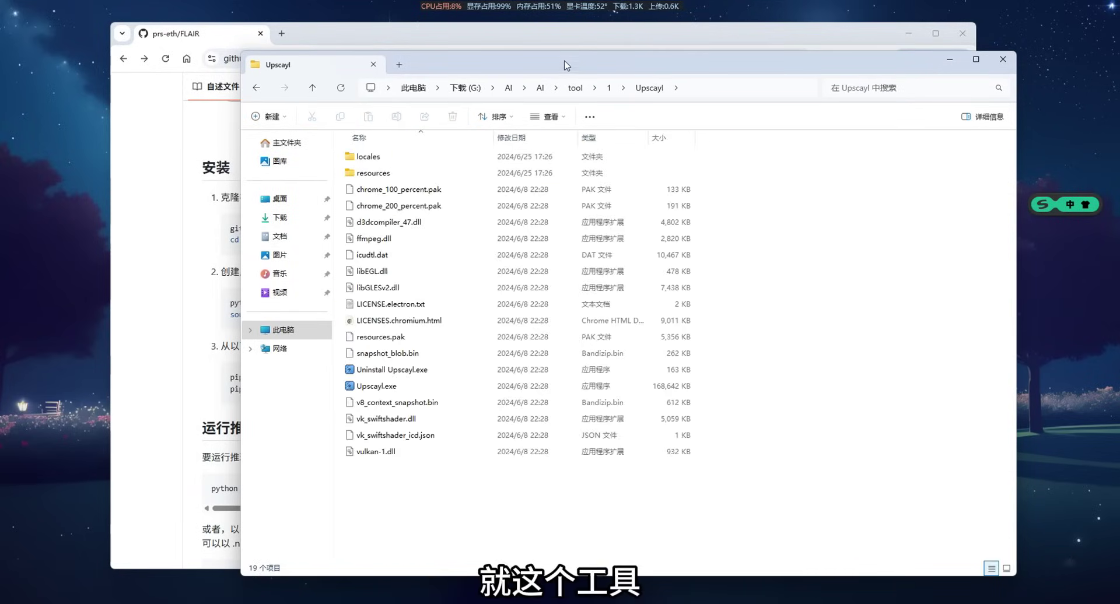
pyautogui.moveTo(565, 62); pyautogui.dragTo(505, 58)
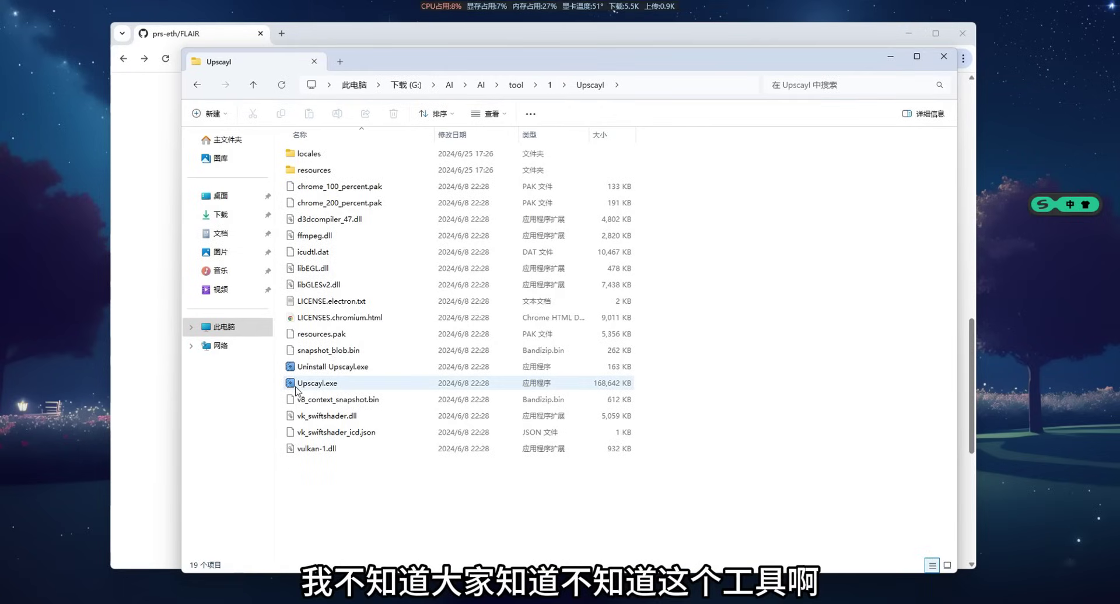
pyautogui.doubleClick(303, 386)
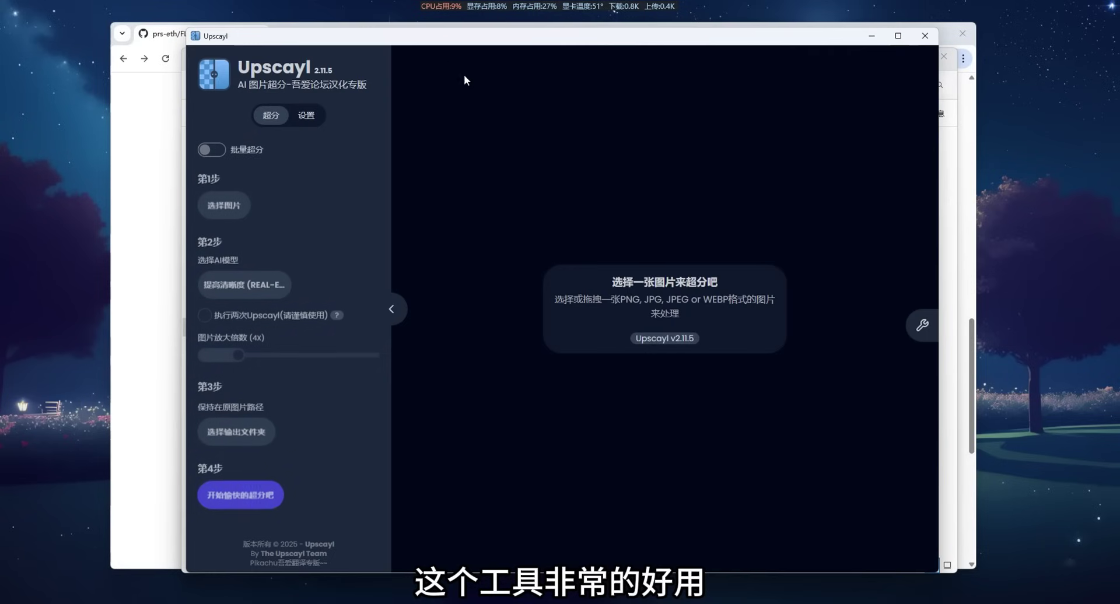
# Select 1.jpg from folder A on drive G as the source image in Upscayl
pyautogui.moveTo(440, 40); pyautogui.dragTo(372, 51)
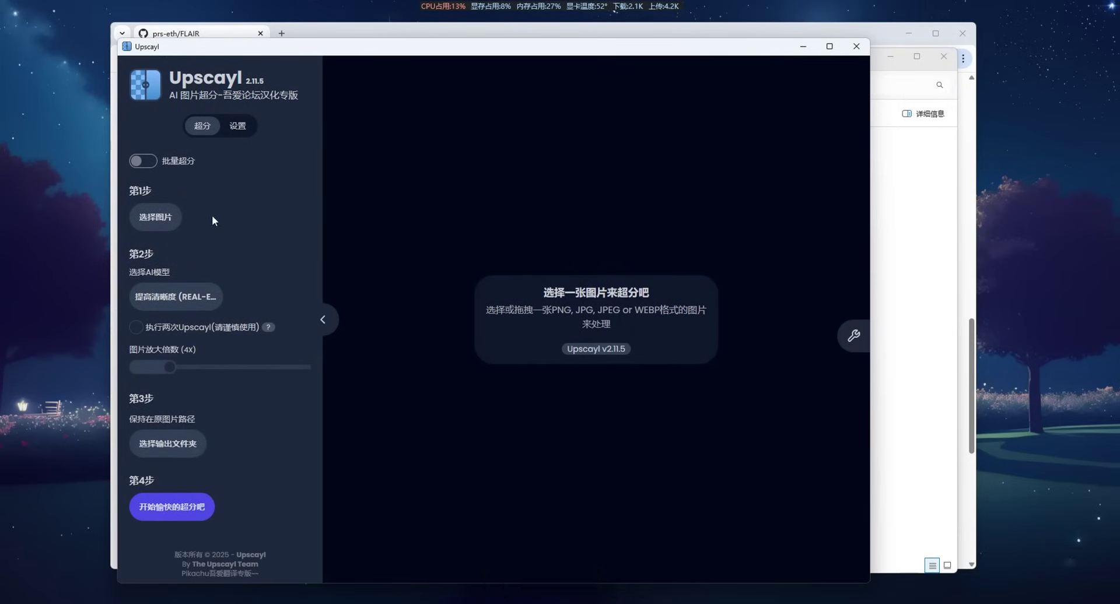
pyautogui.click(156, 217)
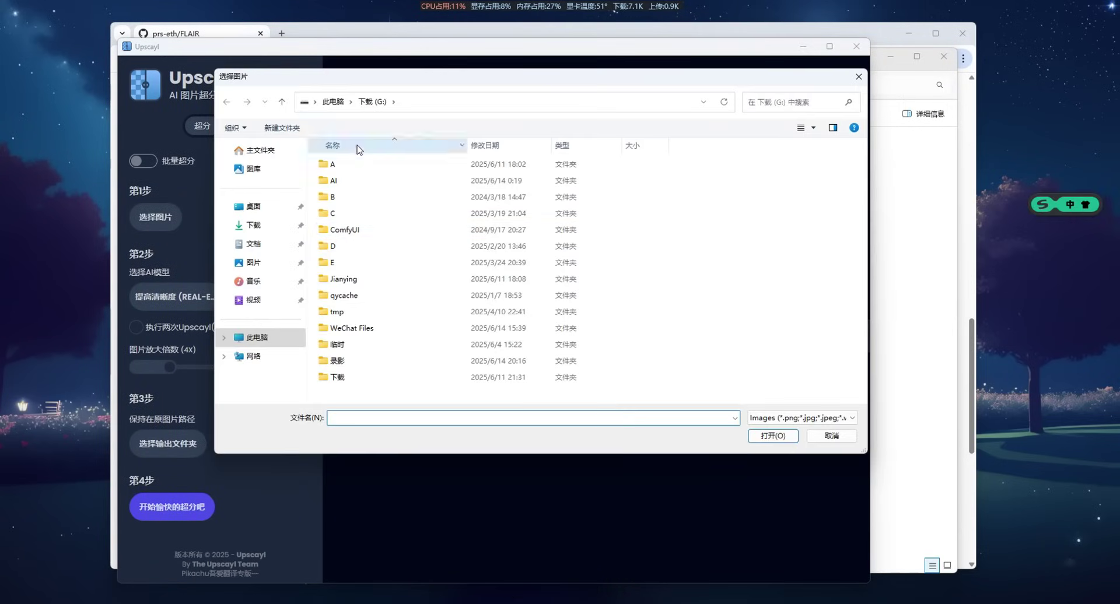
pyautogui.doubleClick(362, 173)
pyautogui.moveTo(465, 76); pyautogui.dragTo(410, 60)
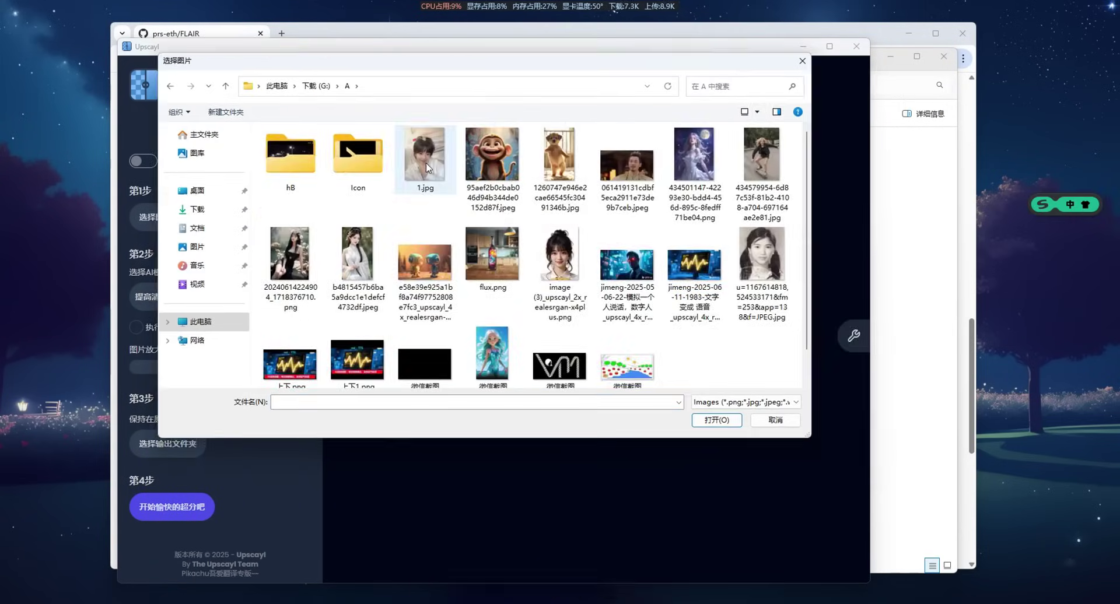
pyautogui.doubleClick(425, 150)
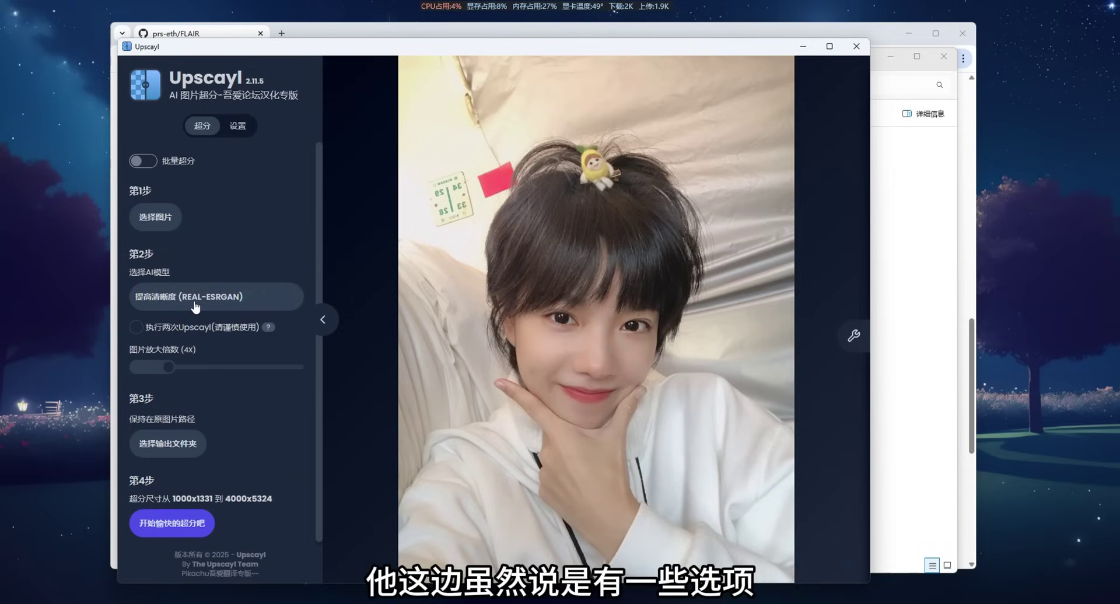
# Check the available AI models, upscale the image 4X with REAL-ESRGAN kept, and close Upscayl
pyautogui.click(194, 307)
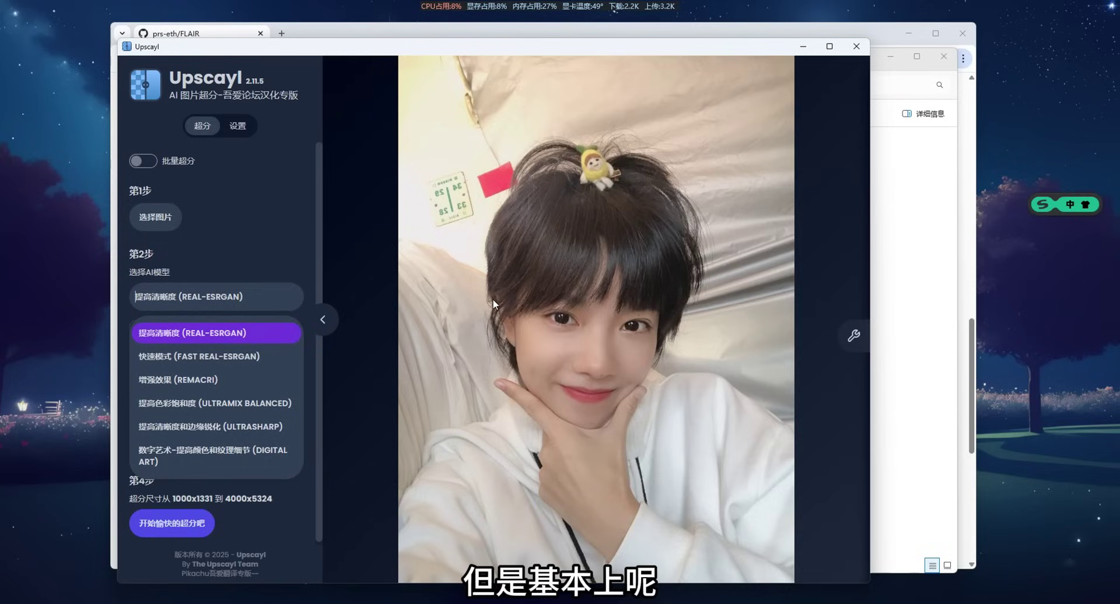
pyautogui.click(282, 321)
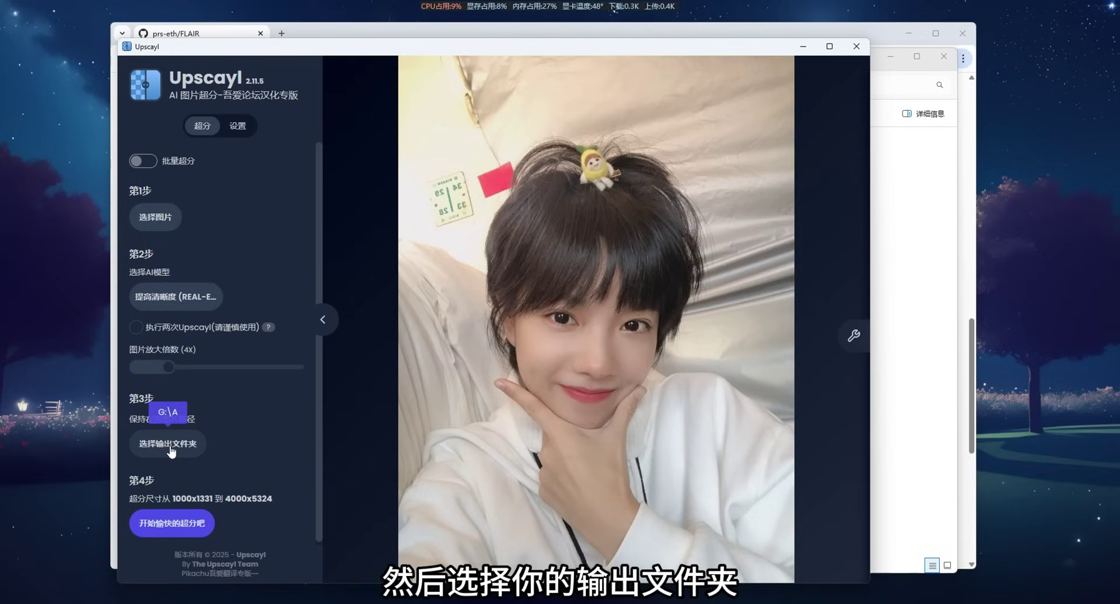
pyautogui.click(143, 525)
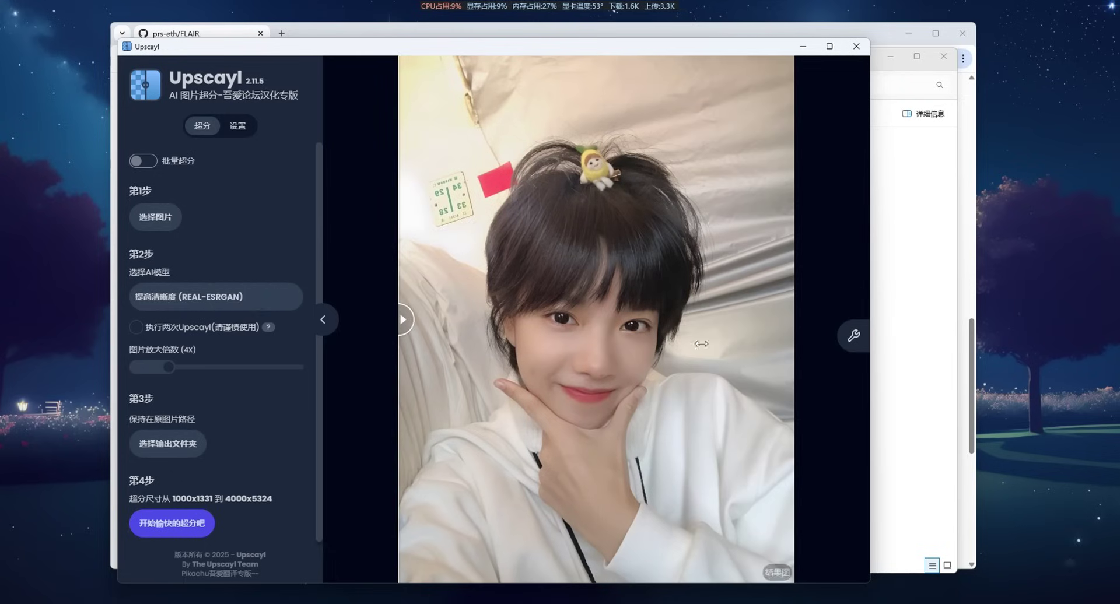
pyautogui.click(856, 48)
pyautogui.click(549, 86)
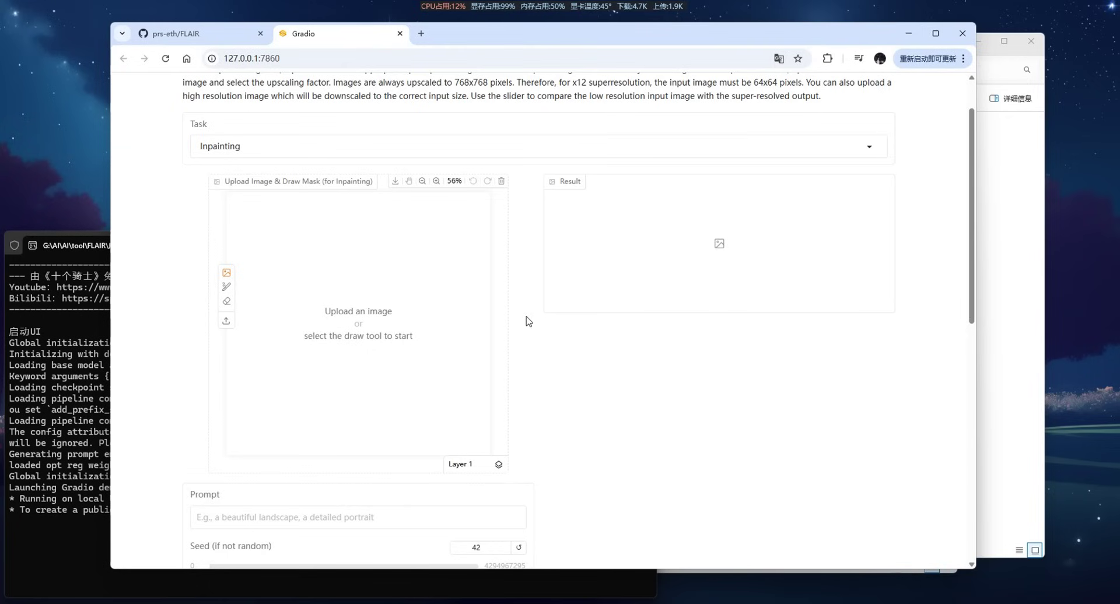
# Load the Inpainting example with the prompt "a house" in the FLAIR Gradio page
pyautogui.scroll(-10, 589, 379)
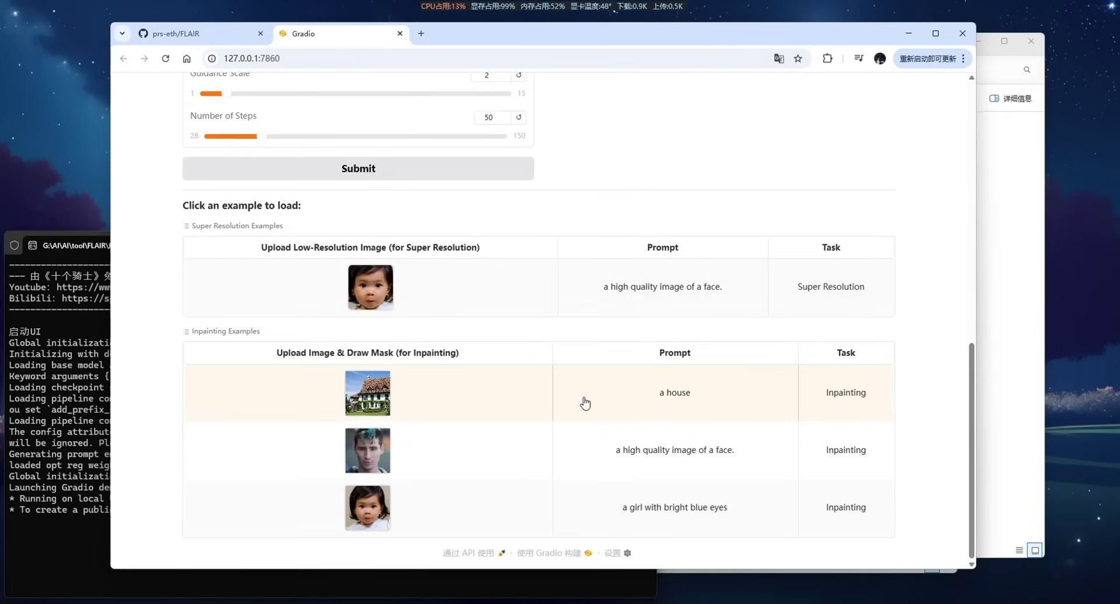
pyautogui.click(612, 395)
pyautogui.scroll(4, 613, 395)
pyautogui.scroll(5, 578, 371)
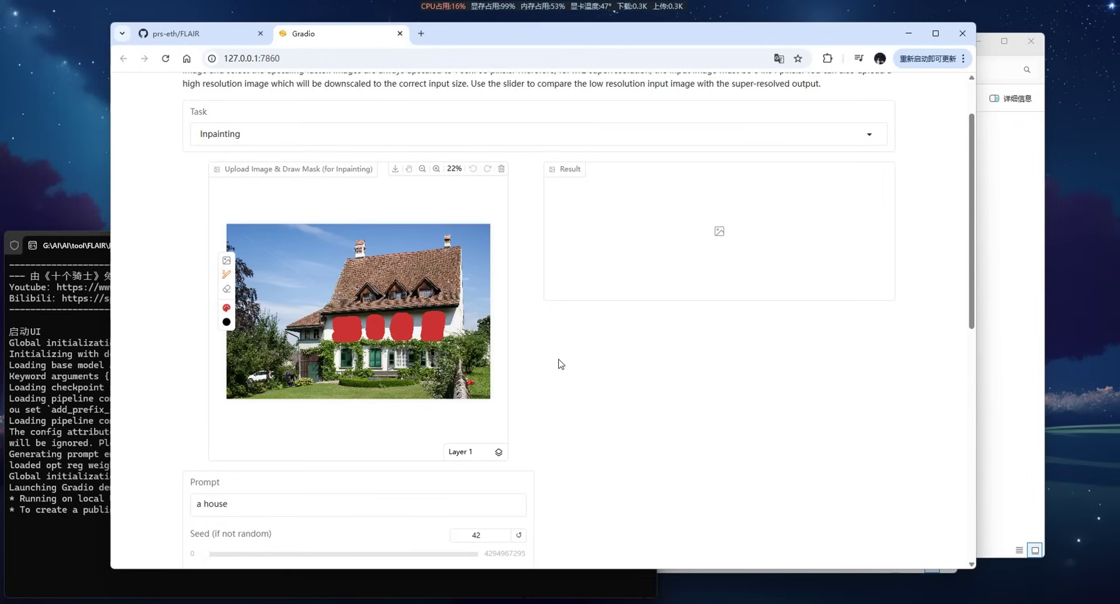
# Examine how the house example's prompt is worded, especially the noun naming the subject, along with the masked areas
pyautogui.scroll(-2, 409, 376)
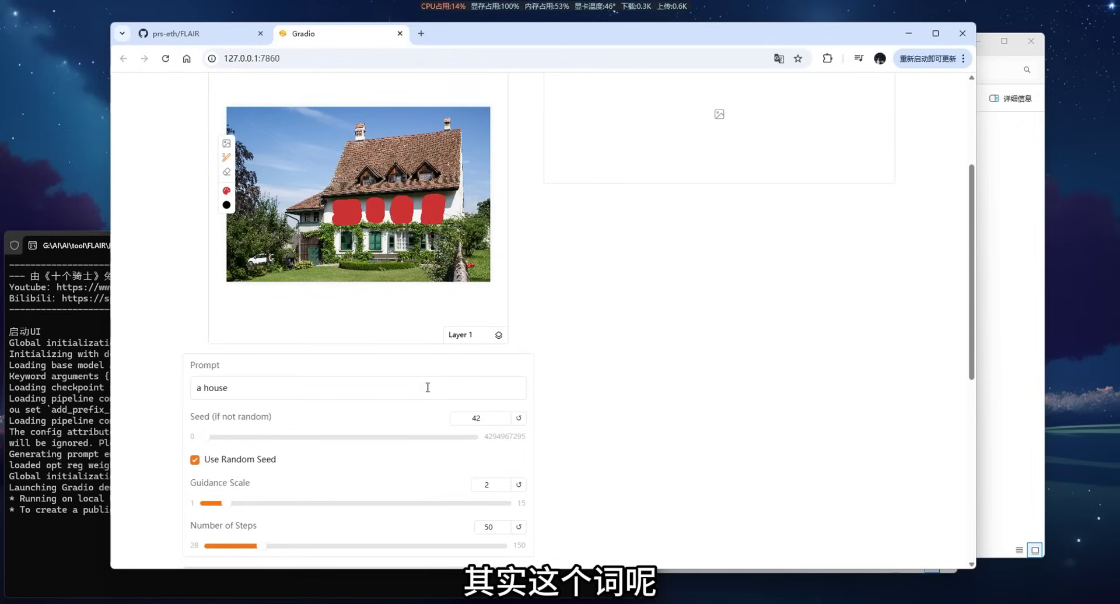
pyautogui.moveTo(295, 391); pyautogui.dragTo(162, 392)
pyautogui.click(233, 389)
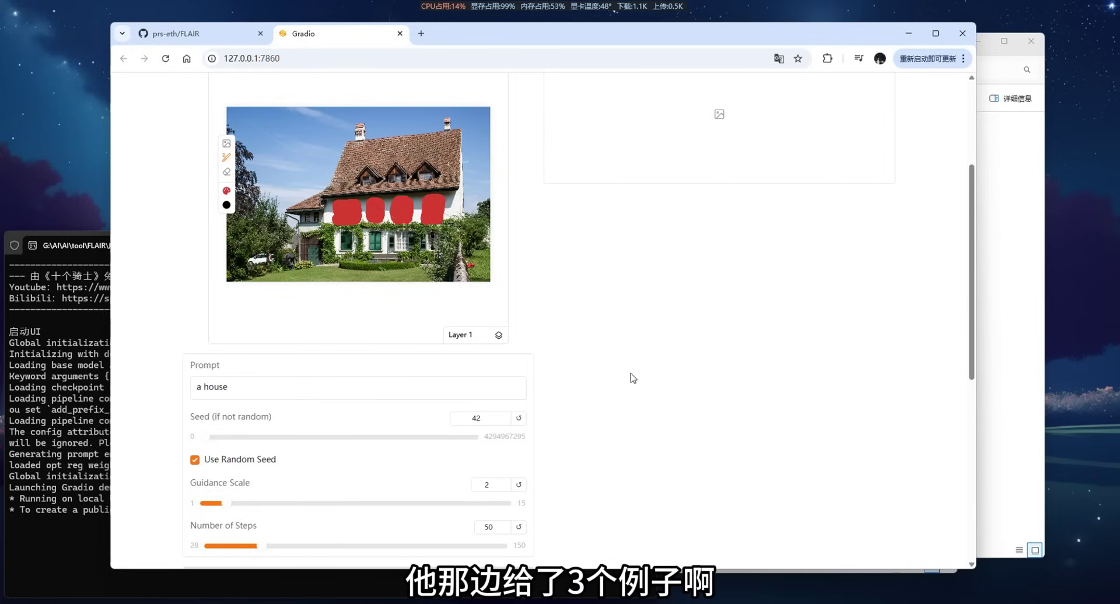
pyautogui.scroll(-6, 613, 392)
pyautogui.scroll(6, 615, 392)
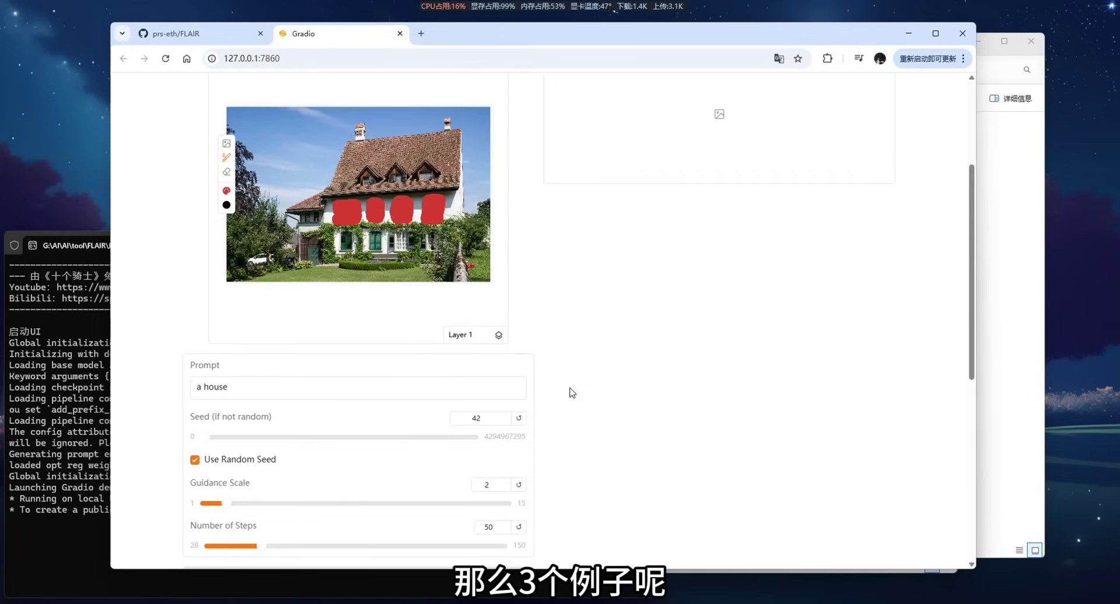
pyautogui.moveTo(245, 387); pyautogui.dragTo(181, 391)
pyautogui.click(455, 392)
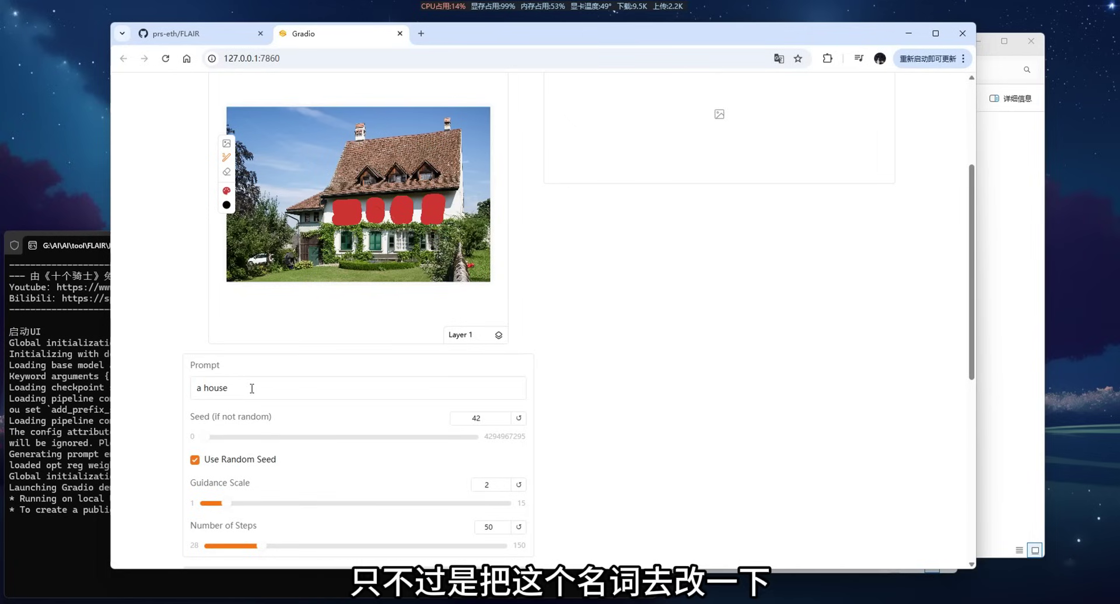
pyautogui.moveTo(252, 388); pyautogui.dragTo(217, 388)
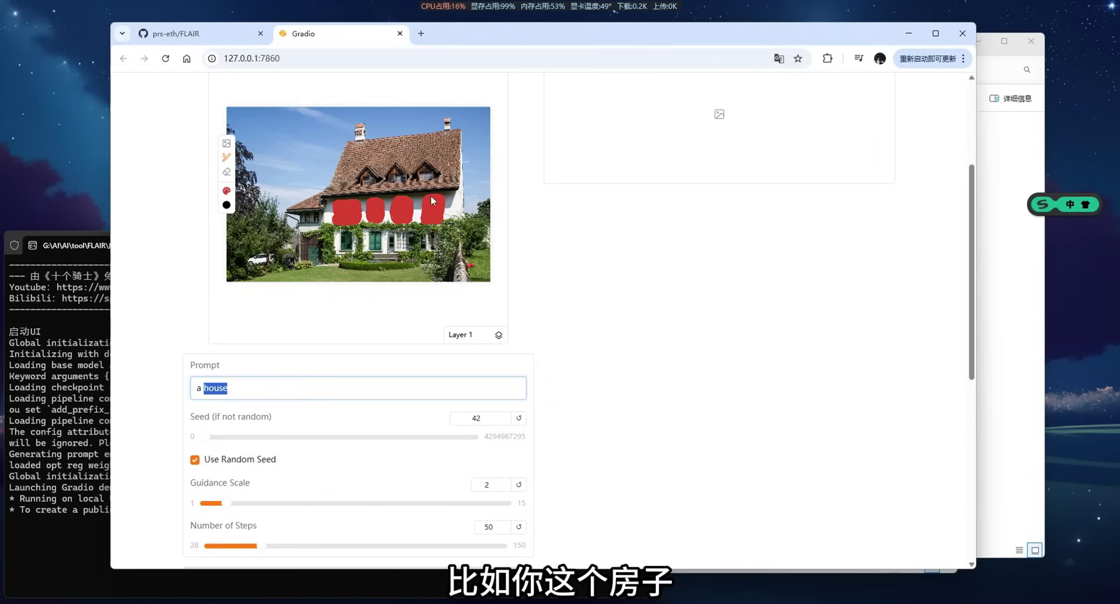
pyautogui.click(217, 386)
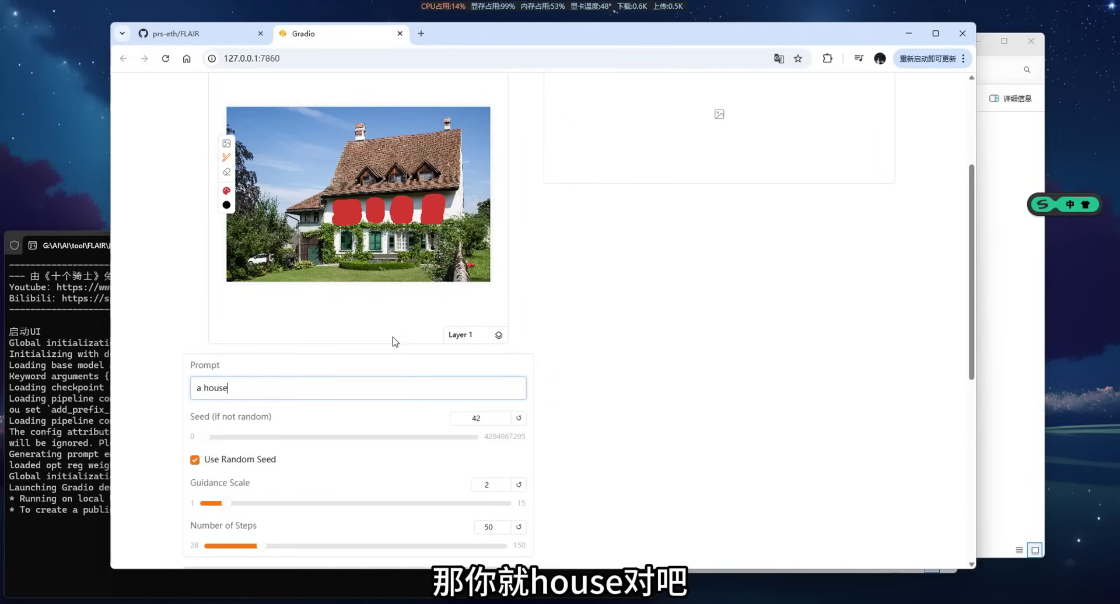
pyautogui.tripleClick(210, 389)
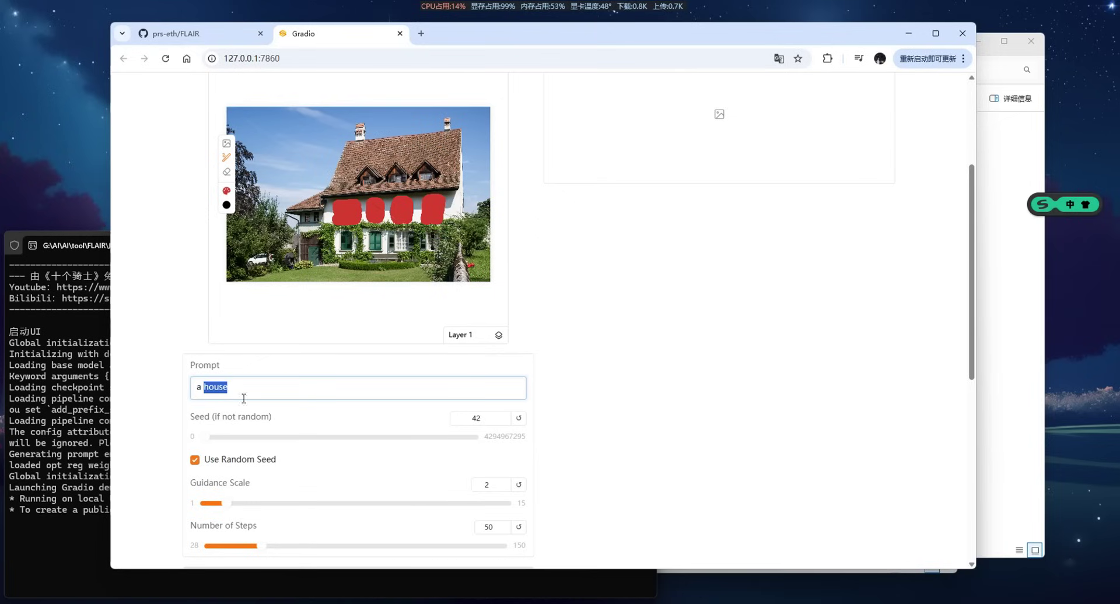
pyautogui.click(268, 386)
pyautogui.moveTo(267, 386); pyautogui.dragTo(175, 390)
pyautogui.click(573, 393)
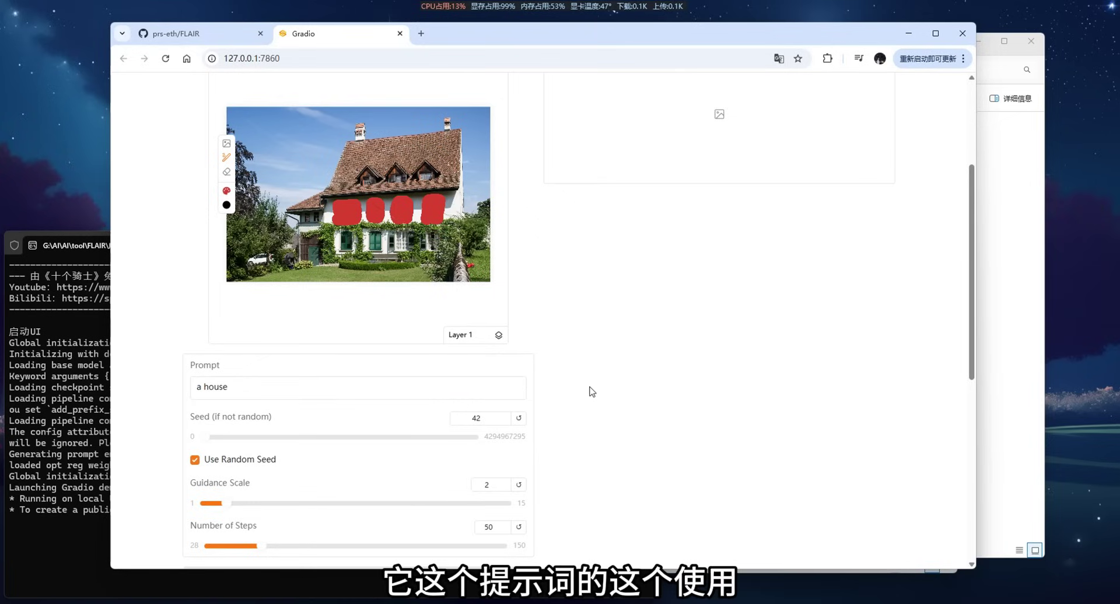
# Submit the house inpainting example with the current settings and view the generated result
pyautogui.scroll(3, 586, 385)
pyautogui.scroll(-6, 586, 383)
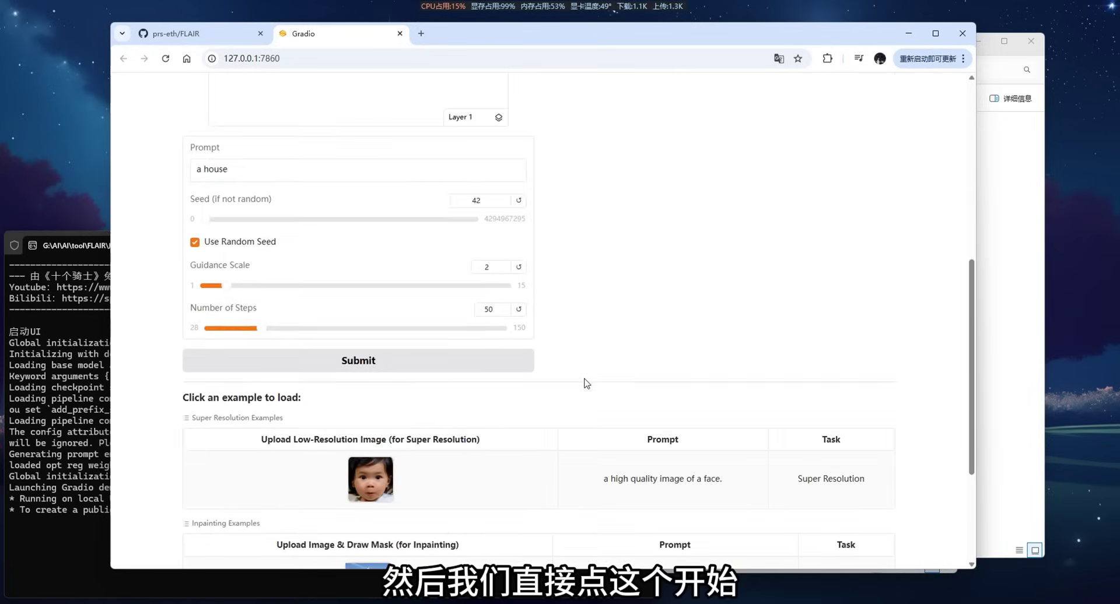
pyautogui.click(388, 304)
pyautogui.scroll(-1, 579, 312)
pyautogui.scroll(3, 579, 311)
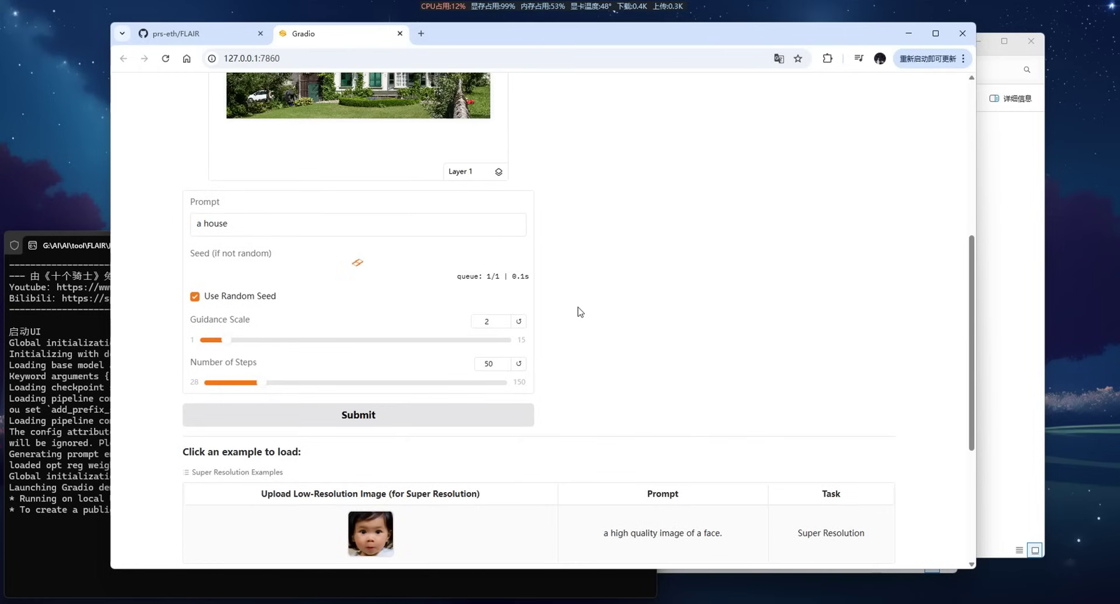
pyautogui.scroll(4, 579, 312)
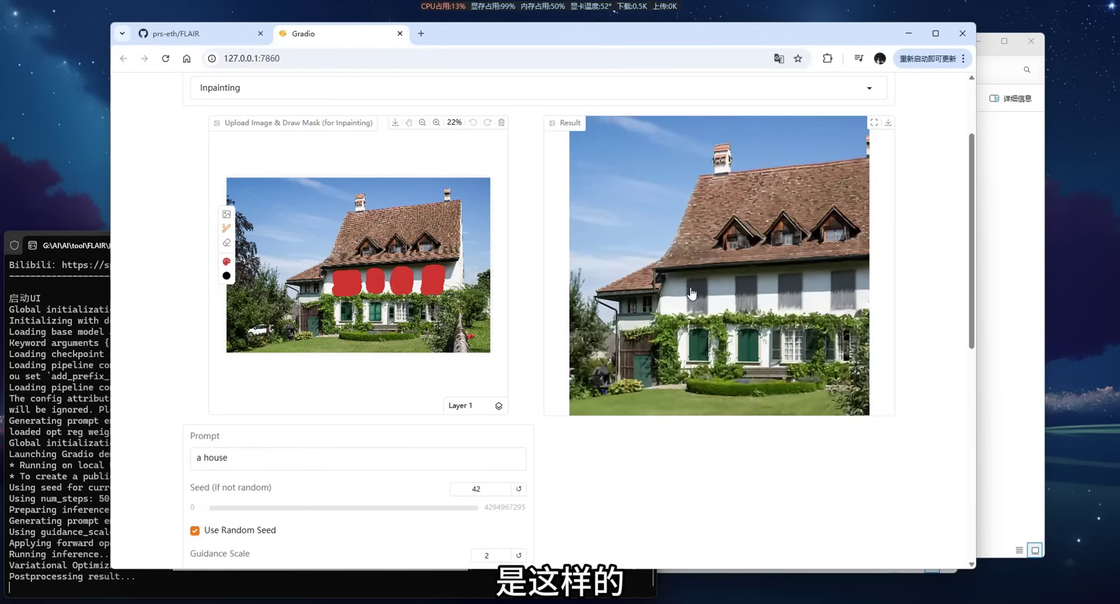
# Enlarge the eraser and remove the red mask from the house's upper windows to compare the original with the result
pyautogui.click(226, 243)
pyautogui.click(227, 261)
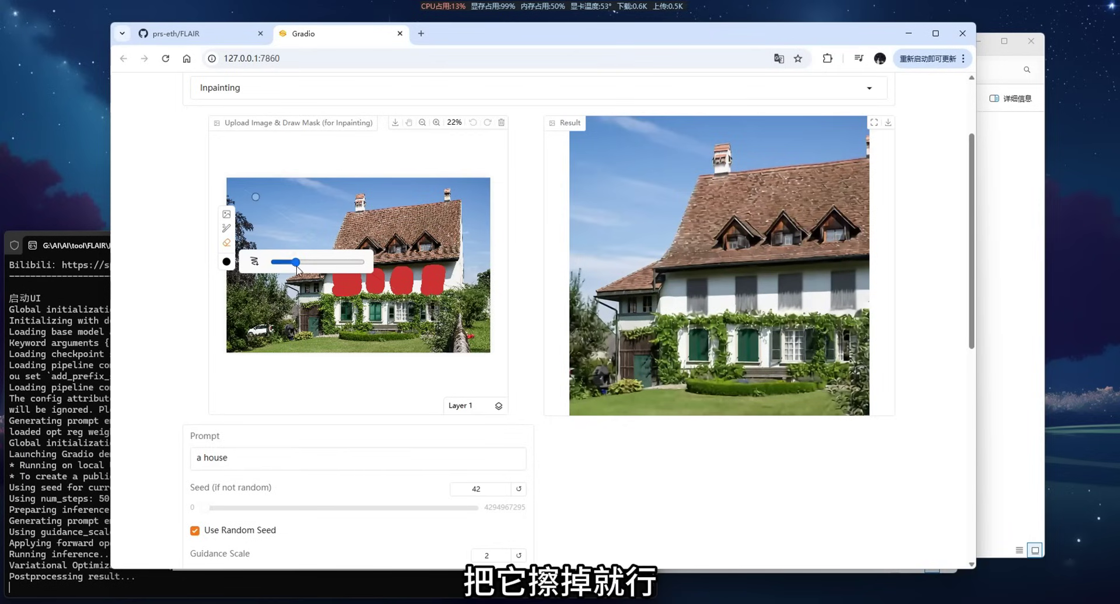
pyautogui.moveTo(283, 261); pyautogui.dragTo(349, 262)
pyautogui.moveTo(408, 282)
pyautogui.mouseDown()
pyautogui.moveTo(280, 282)
pyautogui.moveTo(467, 280)
pyautogui.moveTo(363, 282)
pyautogui.moveTo(408, 280)
pyautogui.mouseUp()
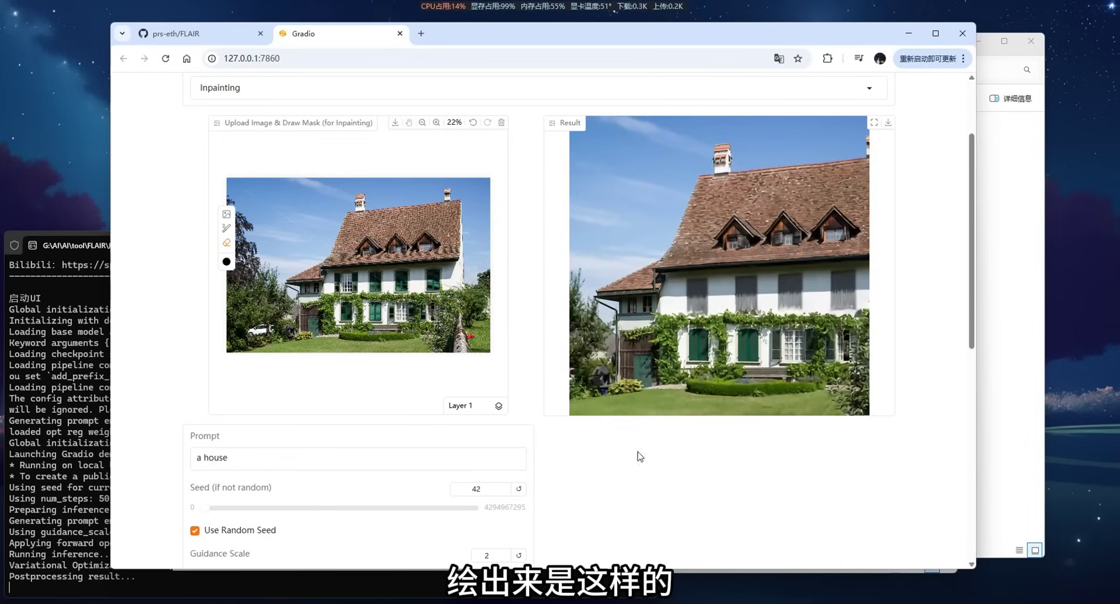
pyautogui.scroll(-1, 589, 473)
pyautogui.scroll(1, 675, 341)
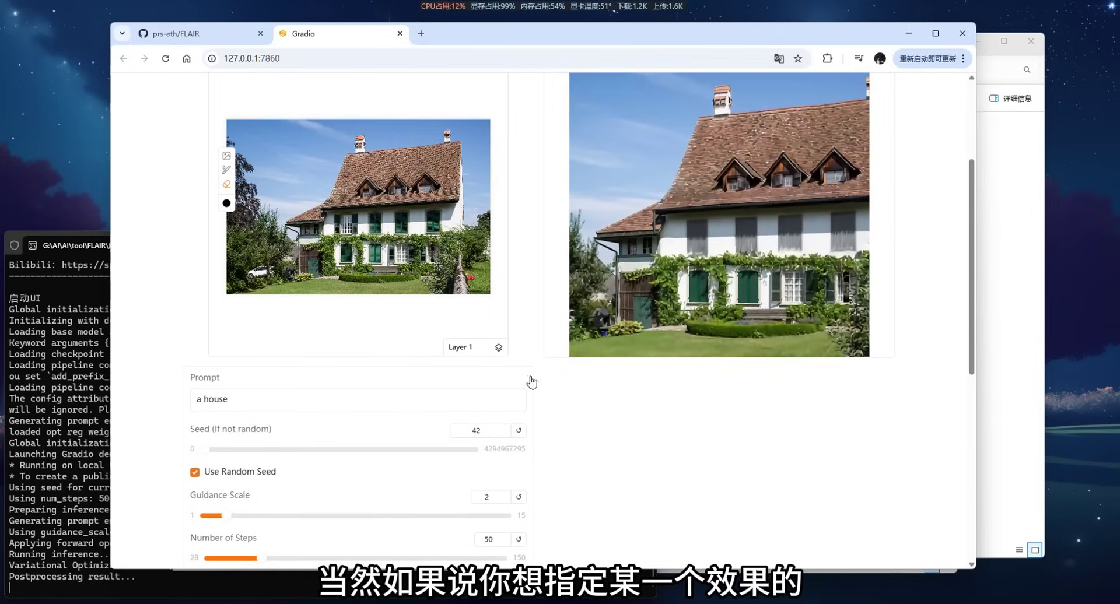
pyautogui.click(272, 402)
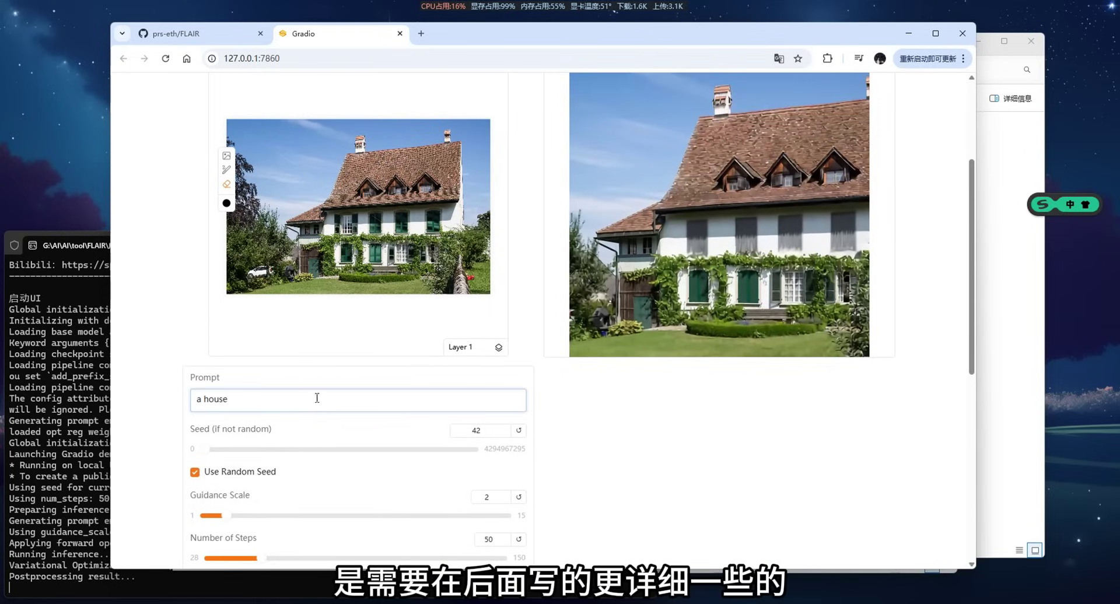
pyautogui.click(607, 436)
# Load the Inpainting example with the prompt "a high quality image of a face." and review its prompt
pyautogui.scroll(-6, 601, 436)
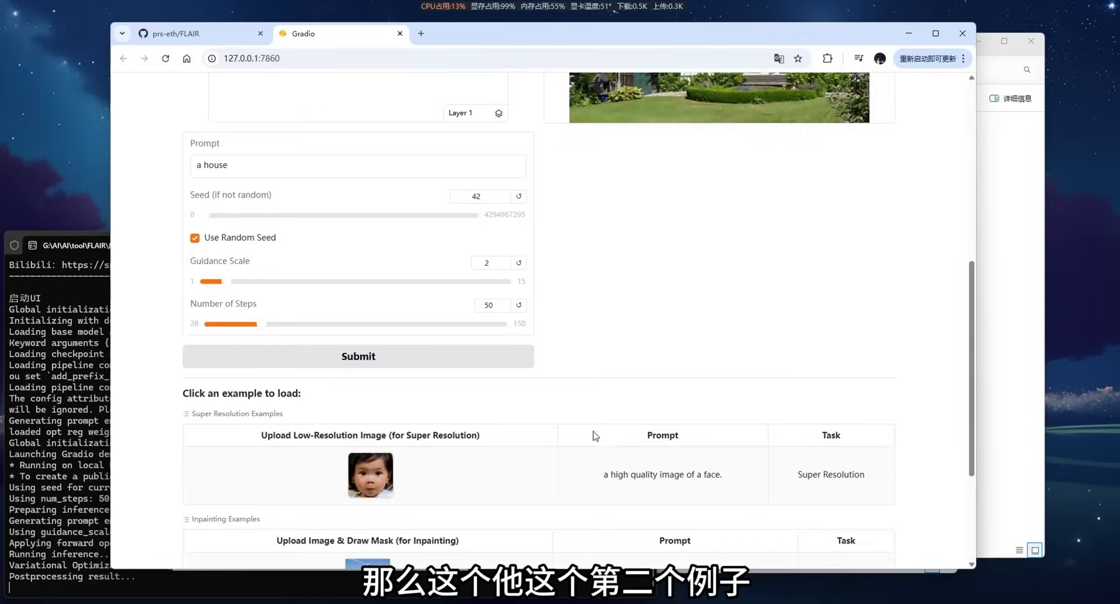
pyautogui.click(572, 448)
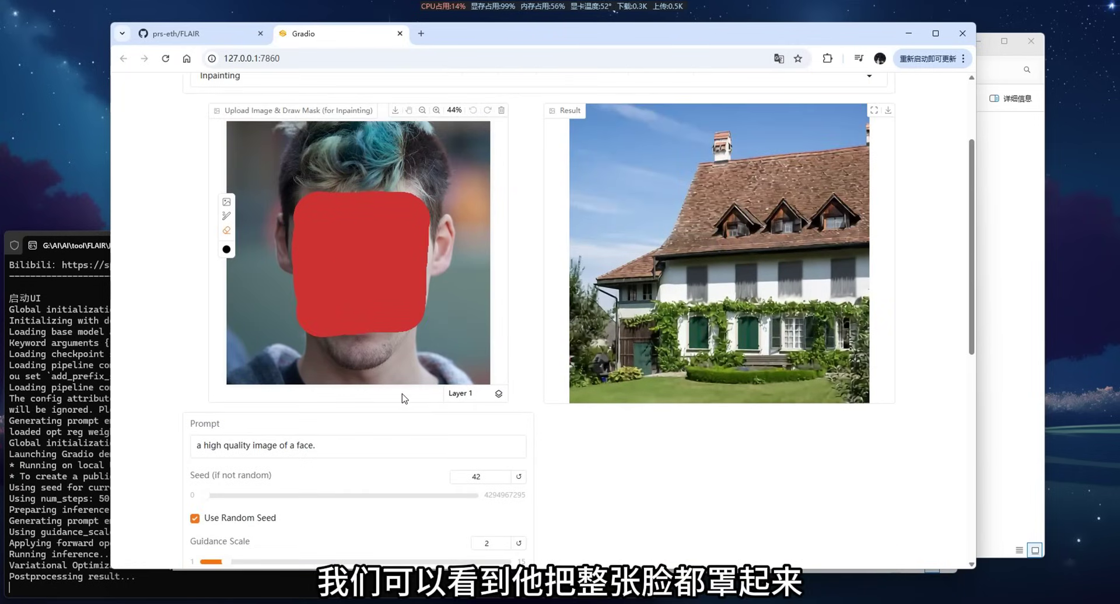
pyautogui.moveTo(318, 446); pyautogui.dragTo(165, 452)
pyautogui.click(295, 419)
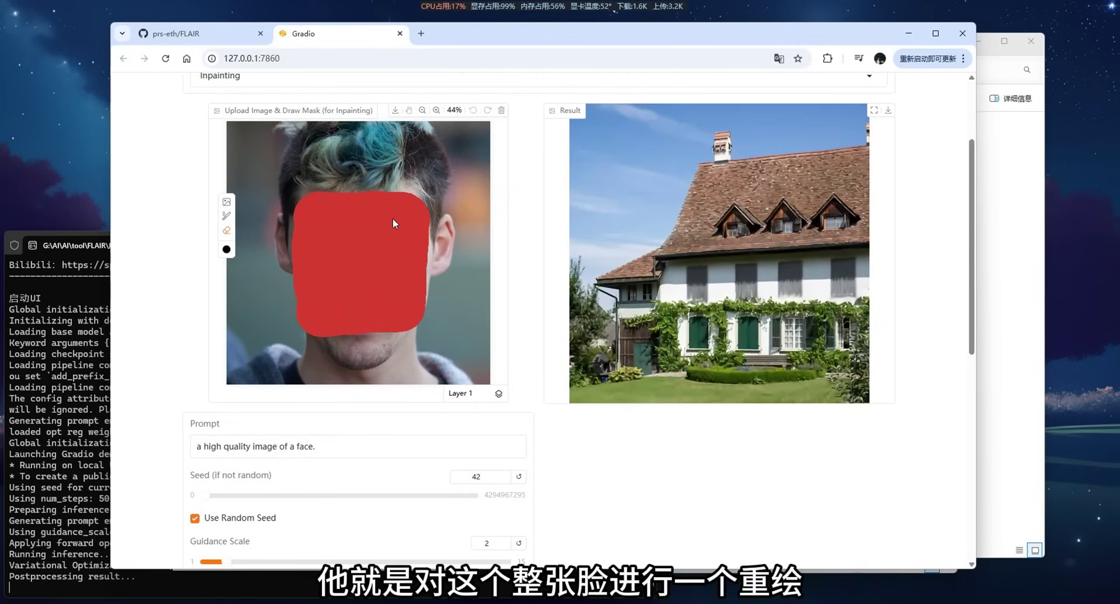
# Load the Inpainting example with the prompt "a girl with bright blue eyes" and review how the prompt specifies details
pyautogui.scroll(-8, 588, 452)
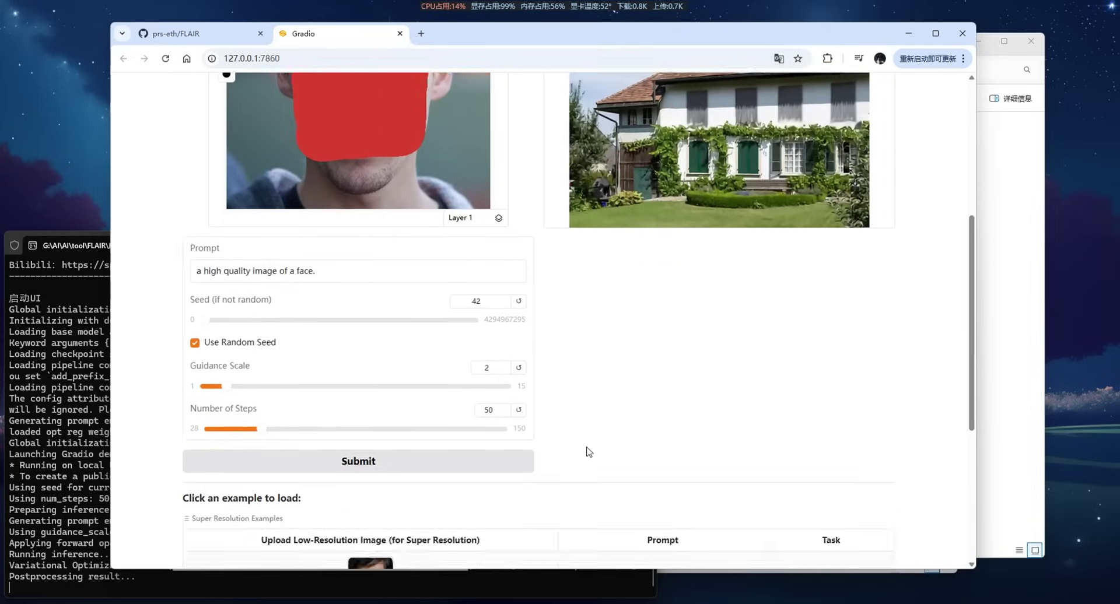
pyautogui.click(530, 506)
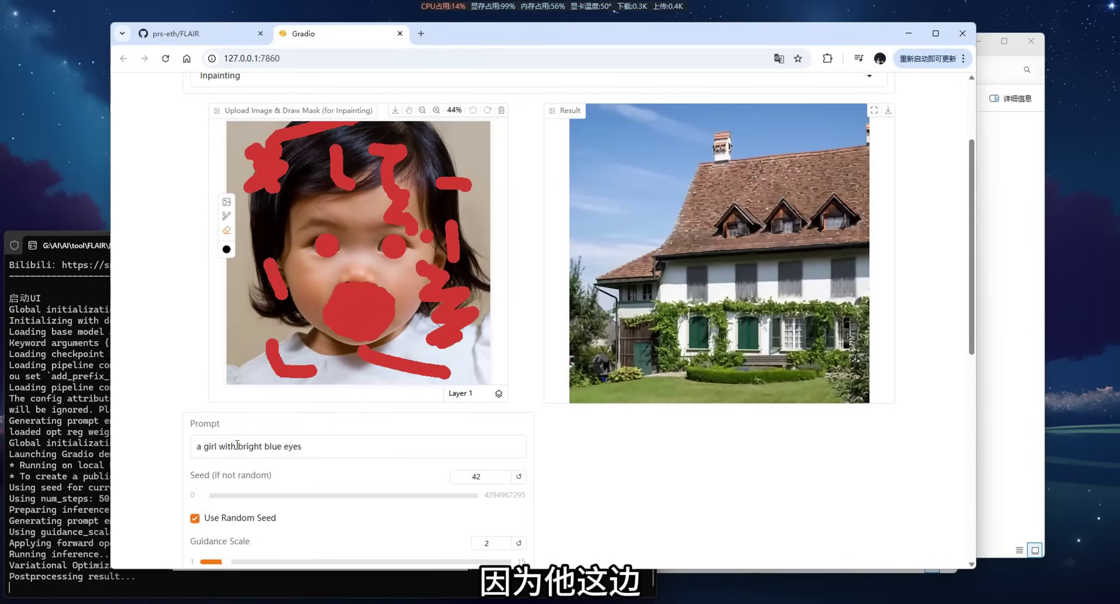
pyautogui.moveTo(236, 445)
pyautogui.mouseDown()
pyautogui.moveTo(298, 450)
pyautogui.moveTo(238, 447)
pyautogui.mouseUp()
pyautogui.click(306, 447)
pyautogui.click(597, 468)
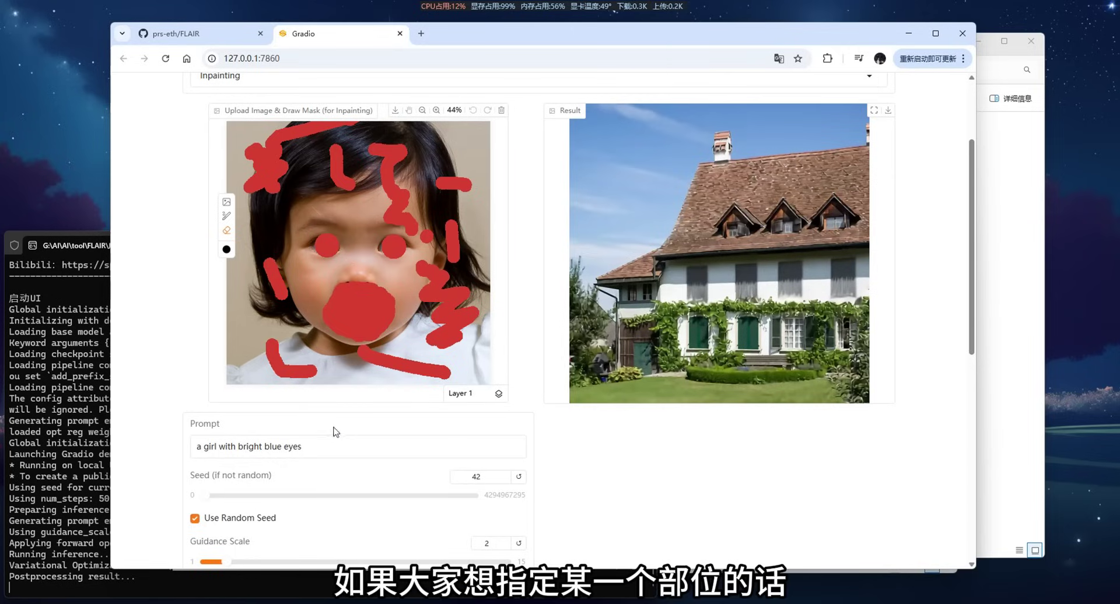
pyautogui.moveTo(320, 447); pyautogui.dragTo(236, 446)
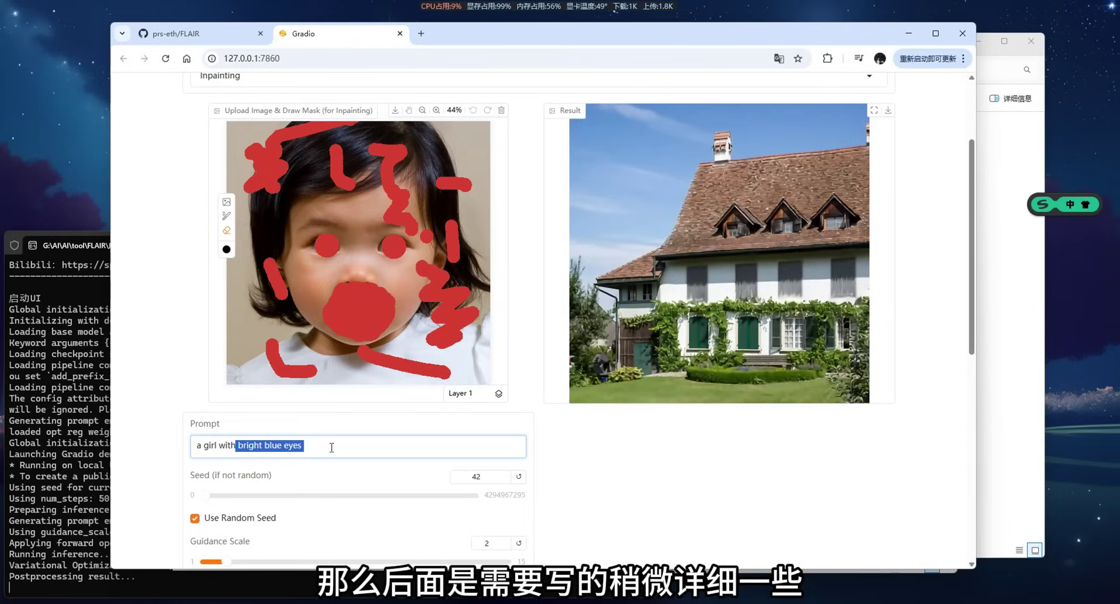
pyautogui.moveTo(387, 438); pyautogui.dragTo(126, 454)
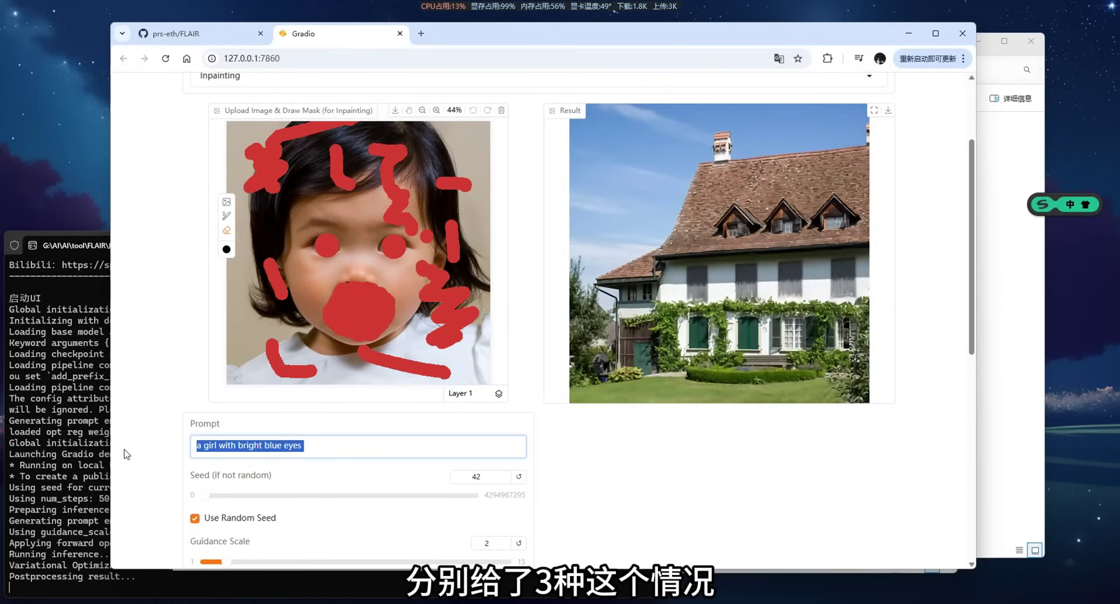
pyautogui.click(126, 454)
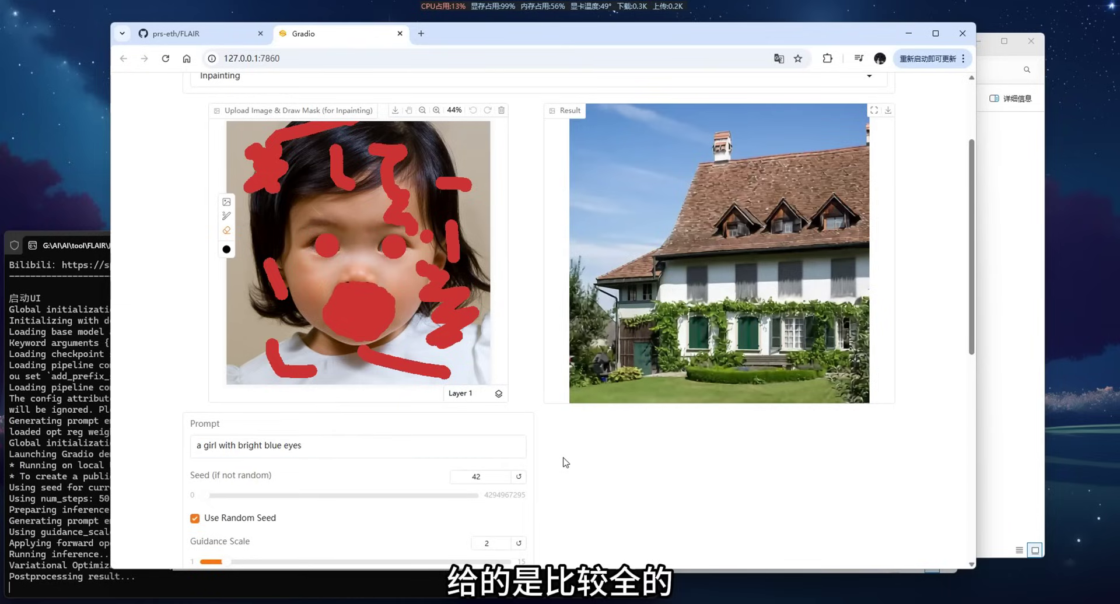
# Load the Inpainting example with the prompt "a high quality image of a face."
pyautogui.scroll(-5, 564, 462)
pyautogui.scroll(-2, 565, 462)
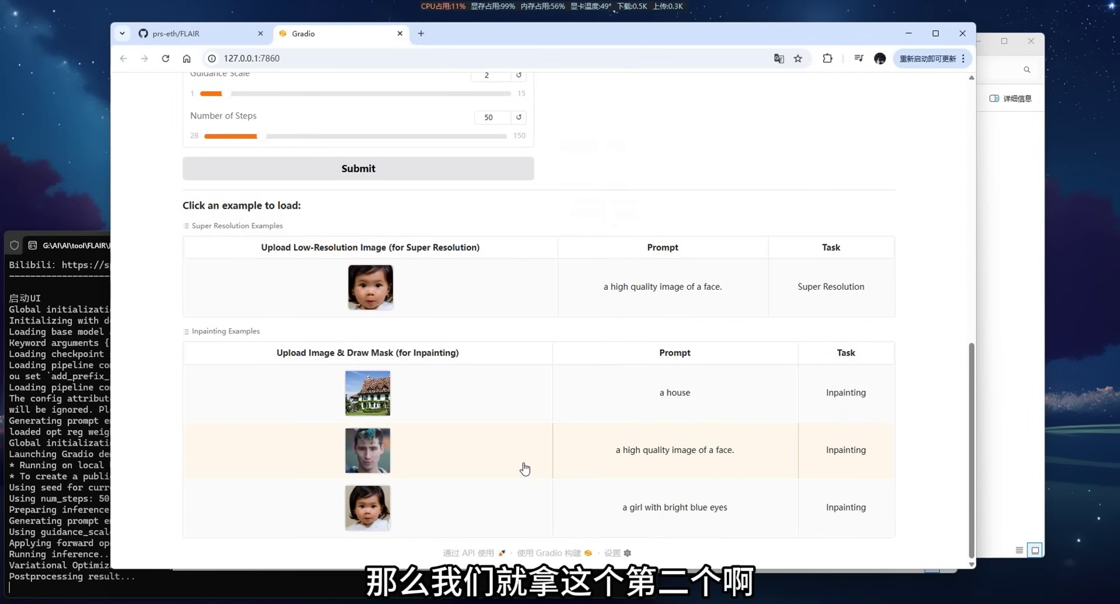
pyautogui.click(562, 425)
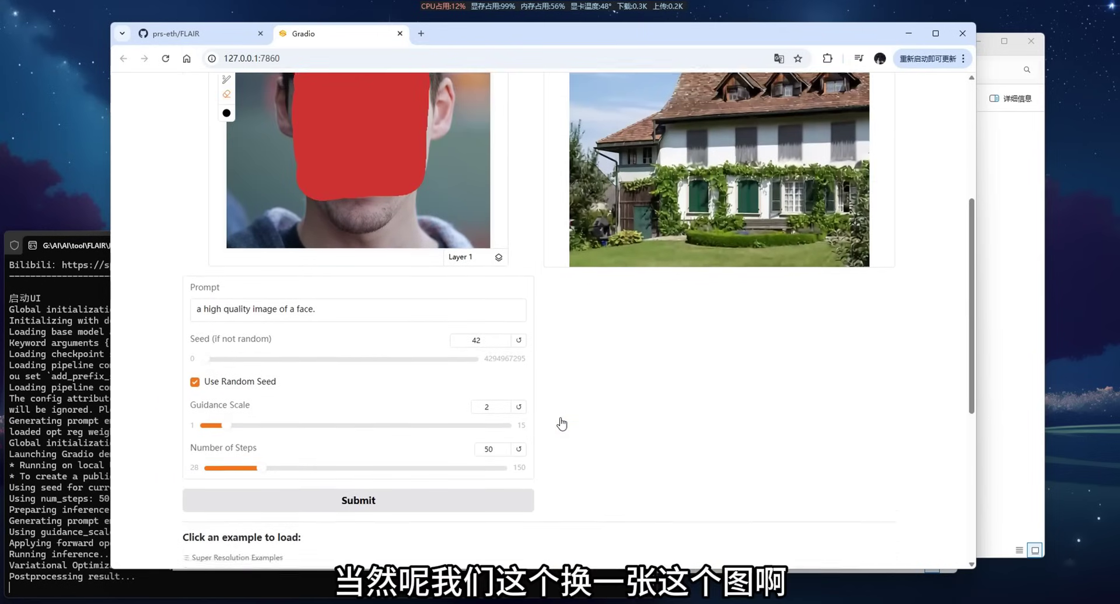
# Clear the example image and upload image (3)_upscayl_2x_realesrgan-x4plus.png in its place
pyautogui.click(501, 111)
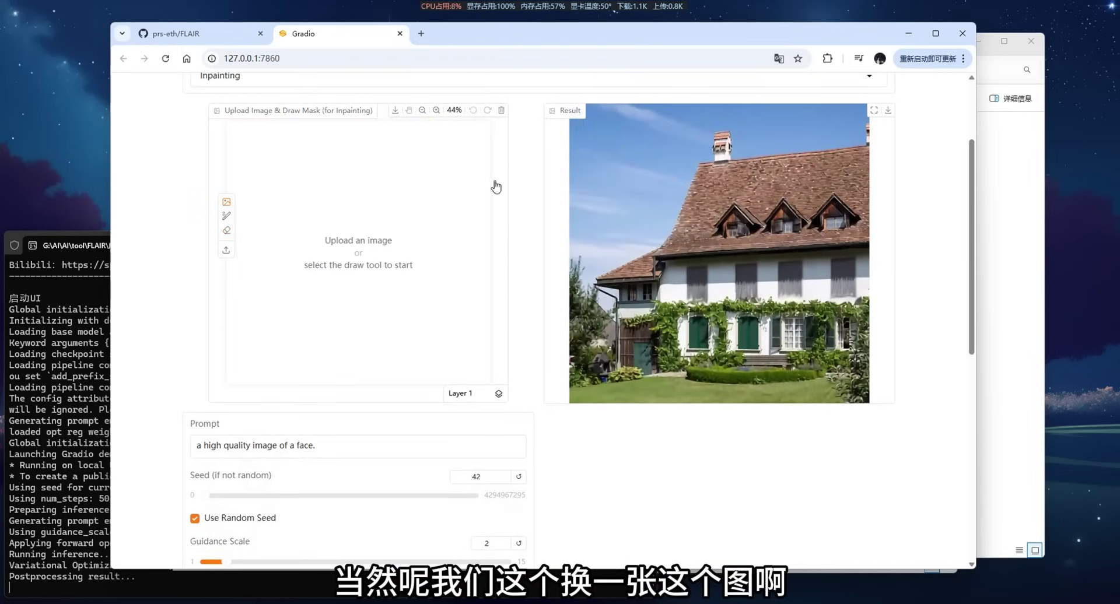
pyautogui.click(362, 219)
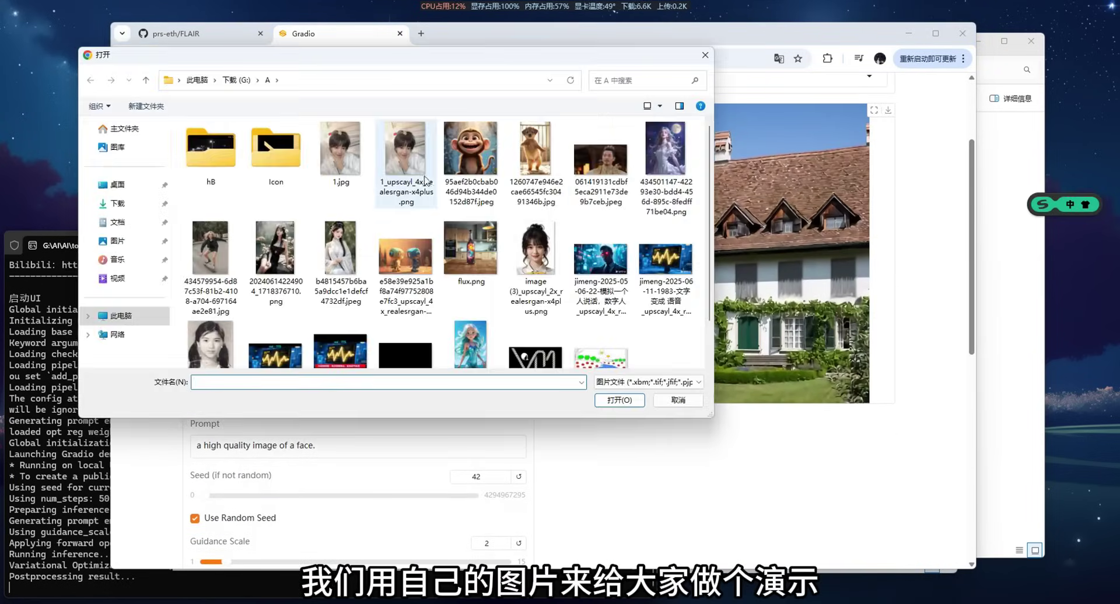
pyautogui.doubleClick(520, 274)
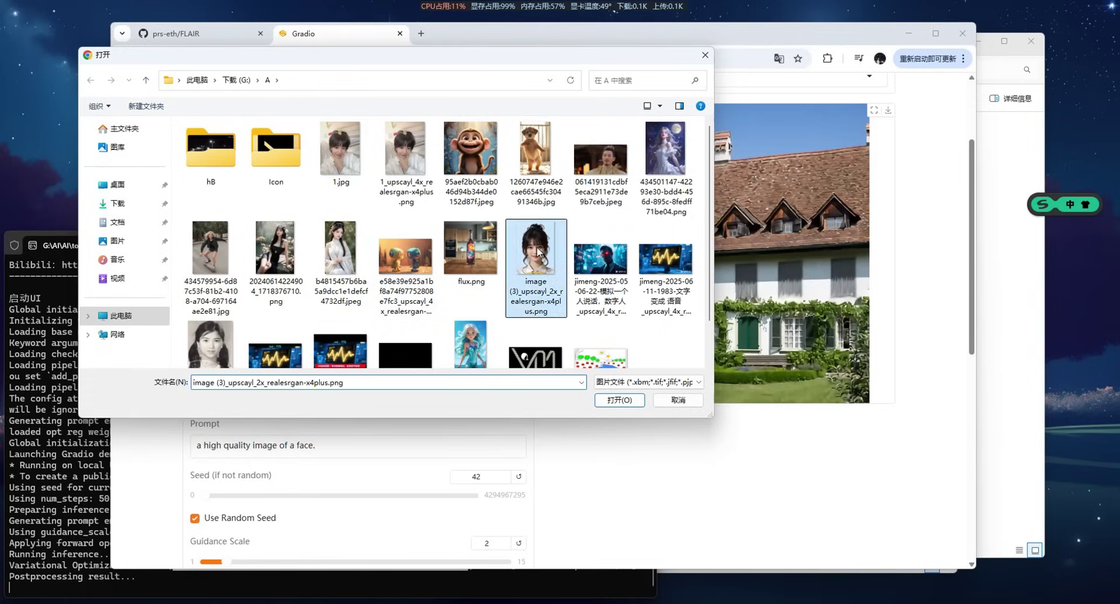
# Enlarge the mask brush and paint a red mask over the woman's whole face, from below the fringe to the chin
pyautogui.click(227, 265)
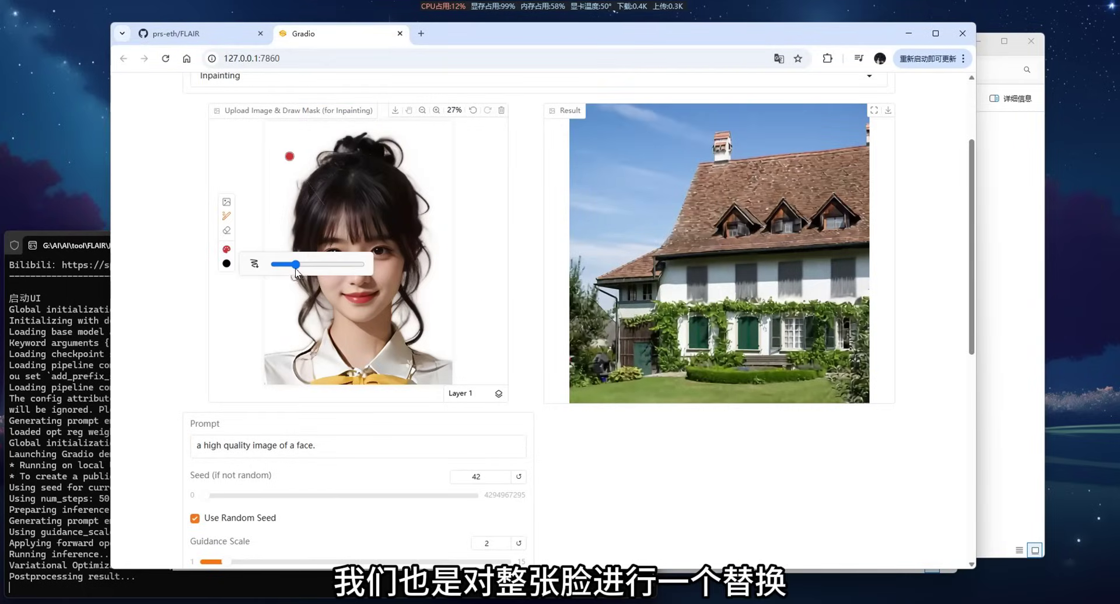
pyautogui.moveTo(296, 269); pyautogui.dragTo(316, 270)
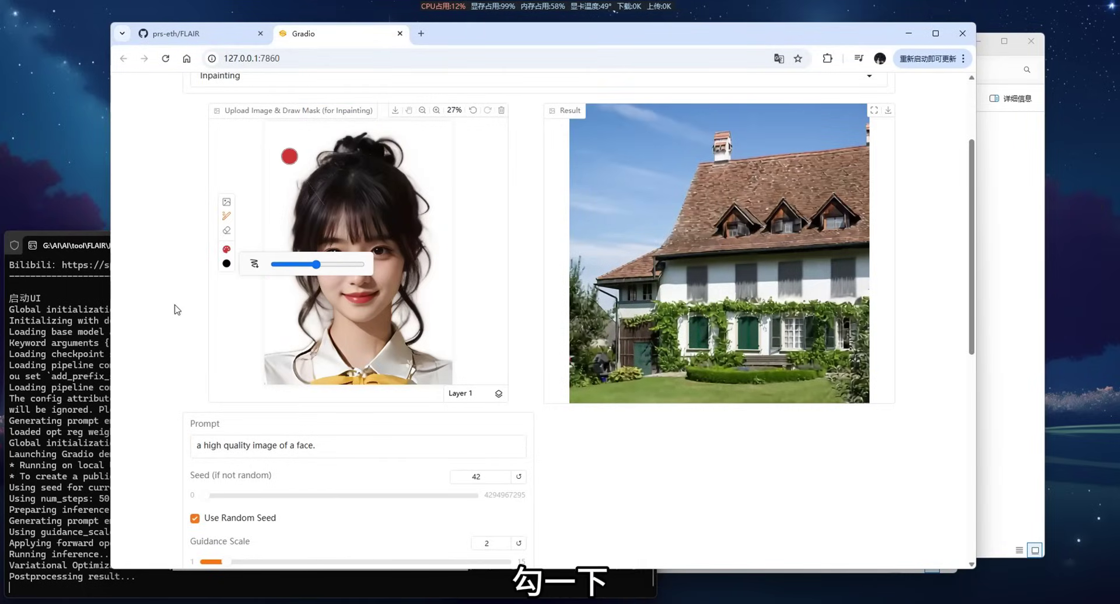
pyautogui.click(231, 265)
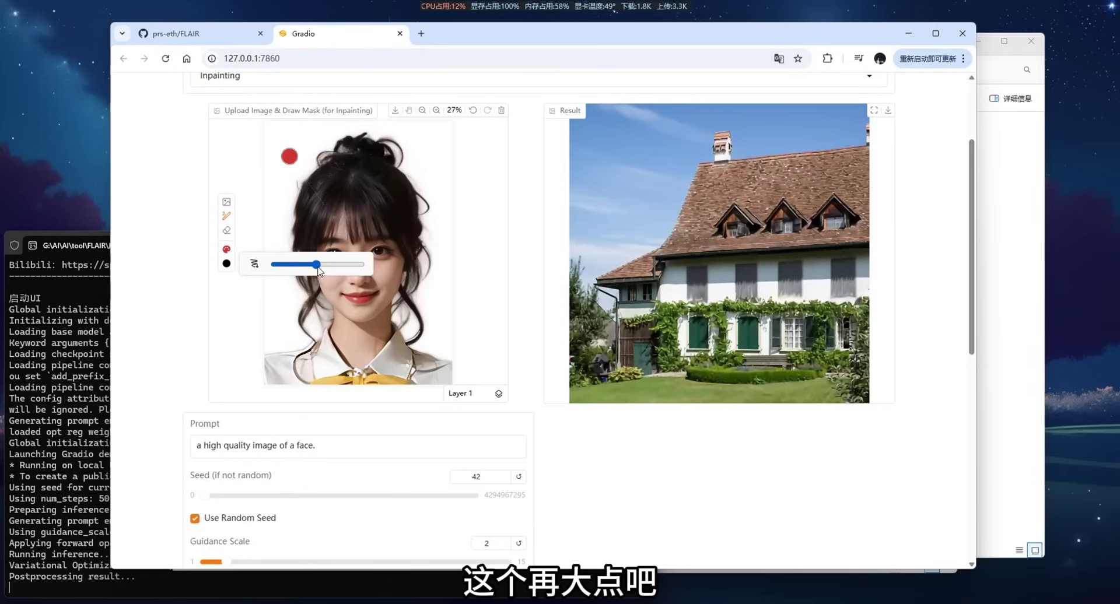
pyautogui.moveTo(318, 271); pyautogui.dragTo(356, 266)
pyautogui.click(532, 297)
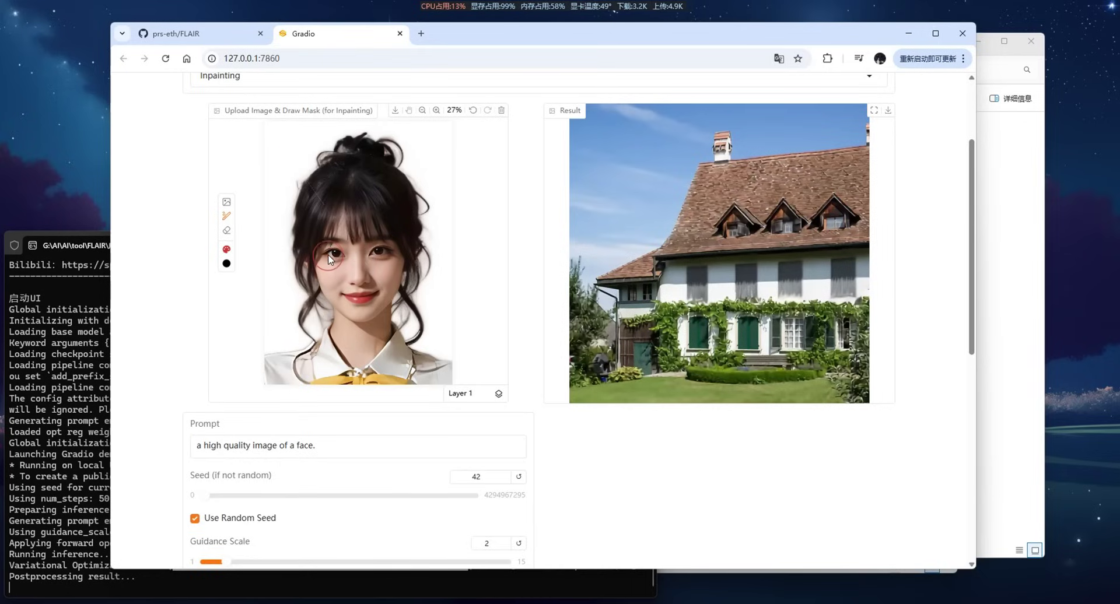
pyautogui.moveTo(330, 256)
pyautogui.mouseDown()
pyautogui.moveTo(390, 257)
pyautogui.moveTo(366, 309)
pyautogui.moveTo(328, 268)
pyautogui.moveTo(363, 282)
pyautogui.moveTo(343, 285)
pyautogui.mouseUp()
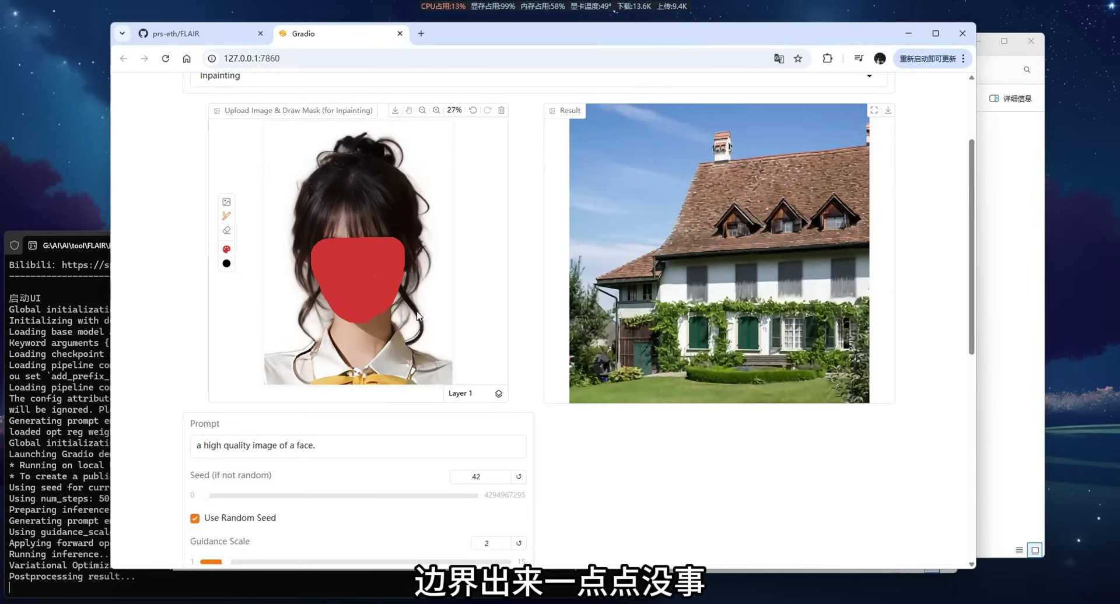
# Check the prompt, submit the masked portrait for inpainting with the current settings, and view the generated result
pyautogui.click(221, 447)
pyautogui.tripleClick(221, 447)
pyautogui.click(551, 469)
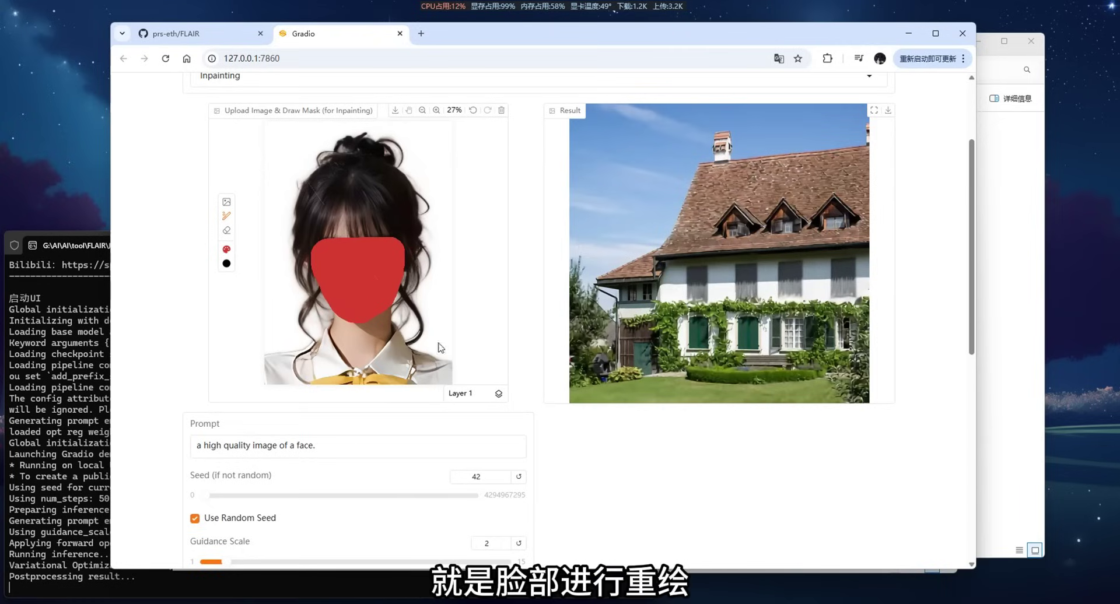
pyautogui.scroll(2, 576, 468)
pyautogui.scroll(-7, 558, 468)
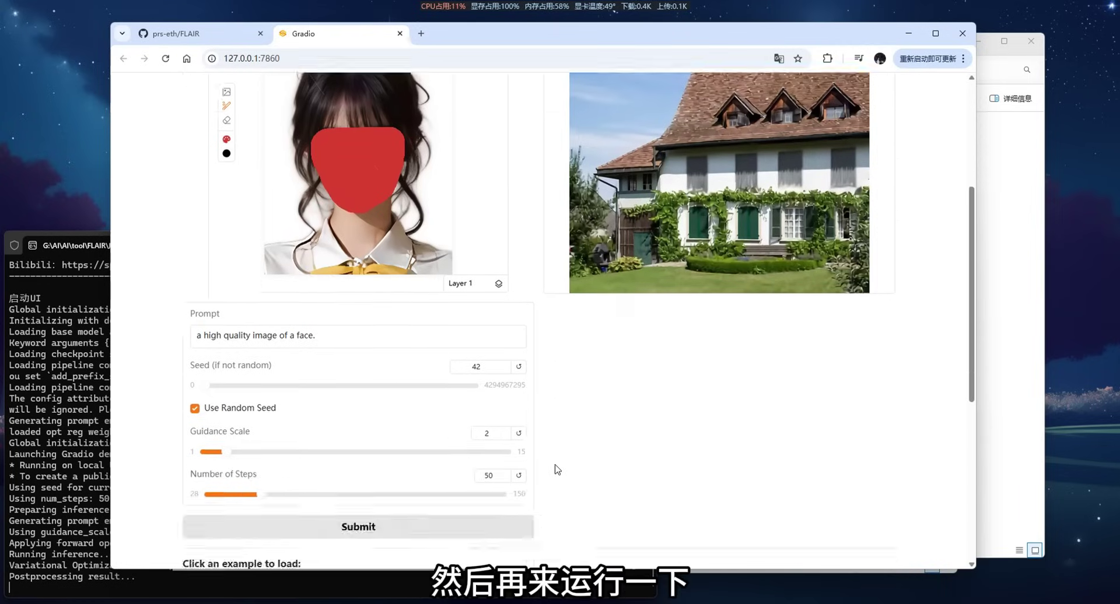
pyautogui.click(354, 373)
pyautogui.scroll(4, 586, 350)
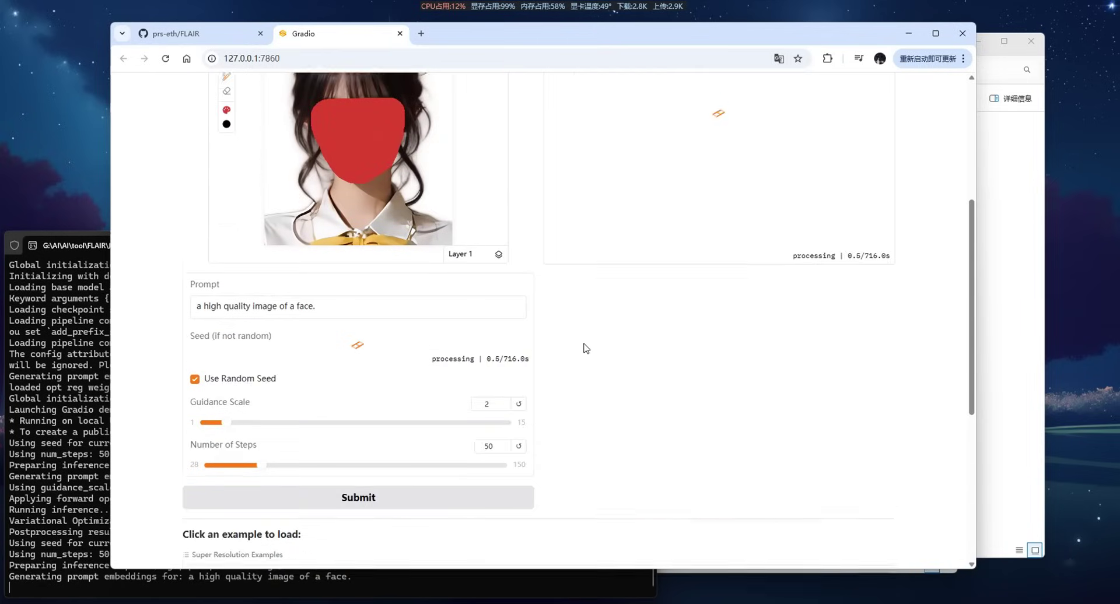
pyautogui.scroll(1, 582, 418)
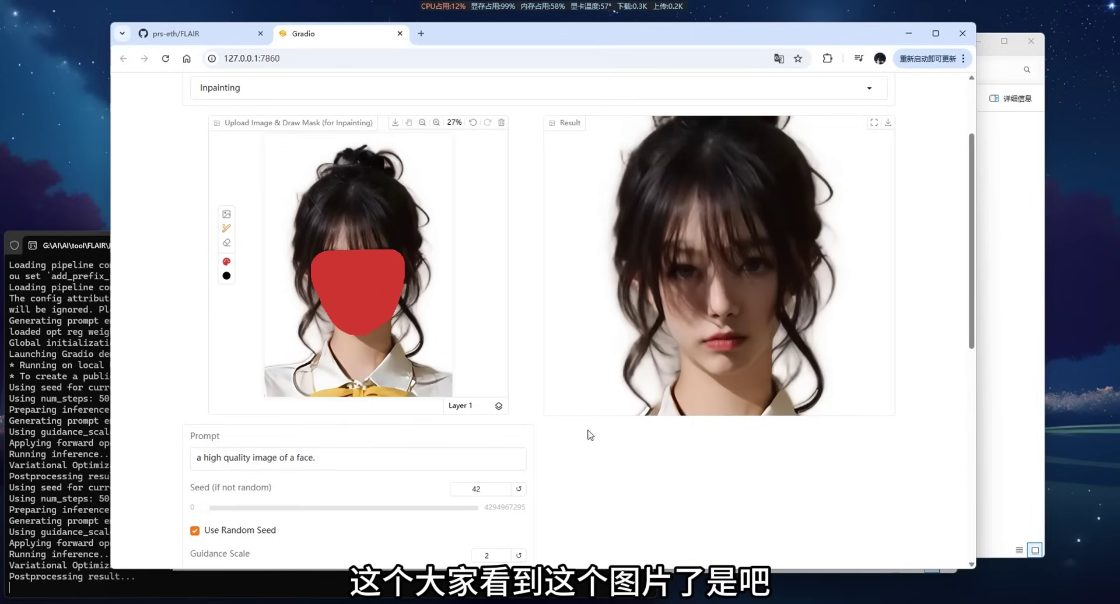
# Erase the red mask from the portrait's face to compare the original with the generated result
pyautogui.click(225, 245)
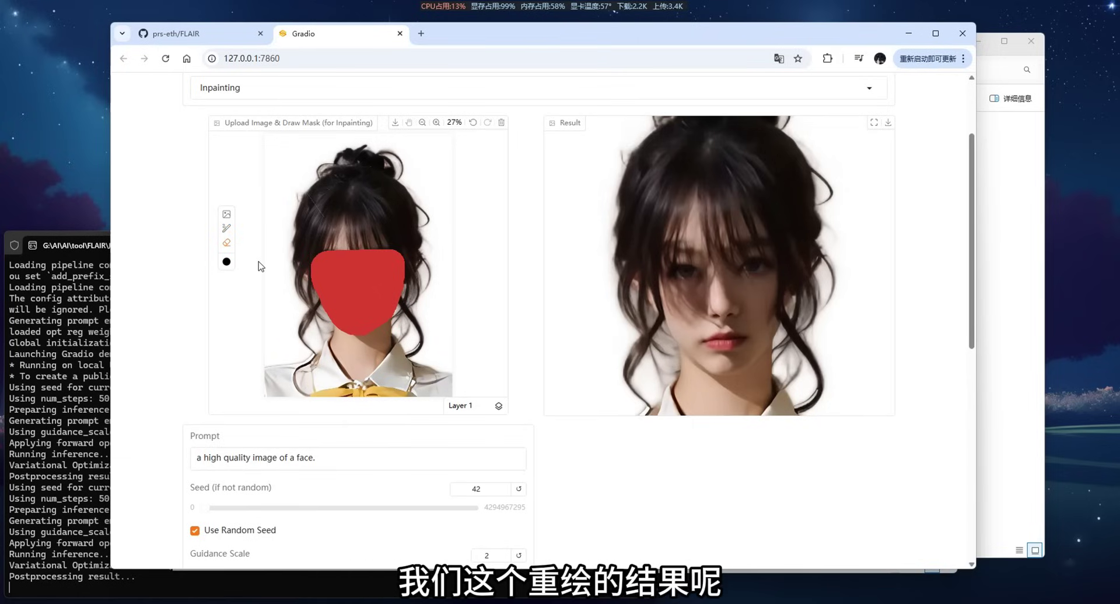
pyautogui.click(226, 261)
pyautogui.moveTo(283, 257)
pyautogui.mouseDown()
pyautogui.moveTo(335, 258)
pyautogui.moveTo(379, 297)
pyautogui.moveTo(326, 245)
pyautogui.moveTo(356, 233)
pyautogui.moveTo(394, 286)
pyautogui.mouseUp()
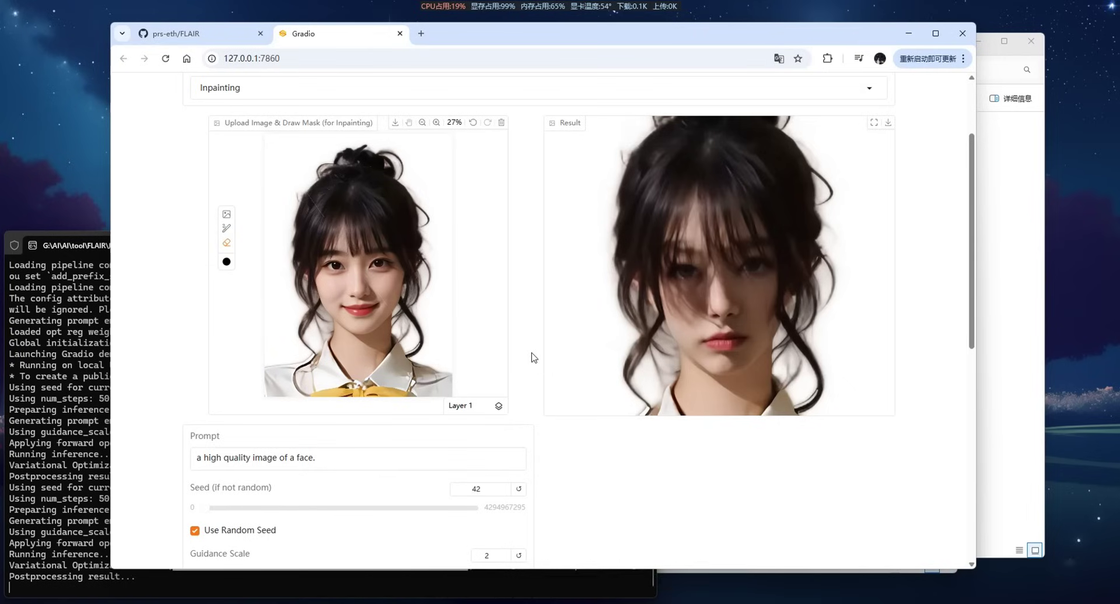
# Review the prompt and generation settings used for the portrait
pyautogui.scroll(2, 534, 359)
pyautogui.scroll(-6, 519, 349)
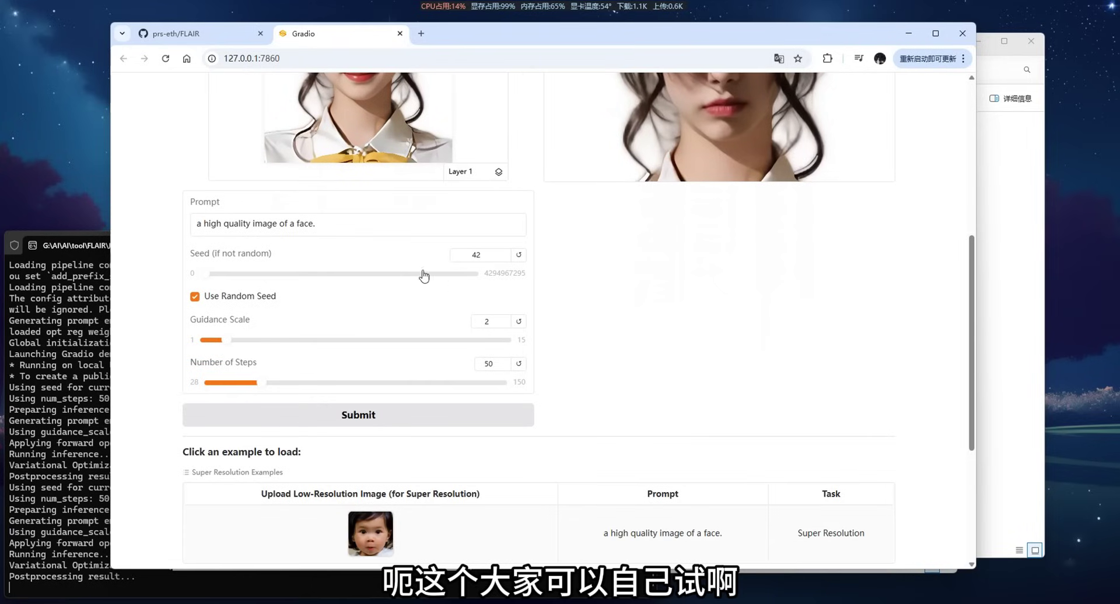
pyautogui.moveTo(356, 228); pyautogui.dragTo(155, 225)
pyautogui.click(155, 226)
# Load the "a girl with bright blue eyes" Inpainting example again and highlight "bright blue eyes" in its prompt
pyautogui.scroll(-4, 580, 415)
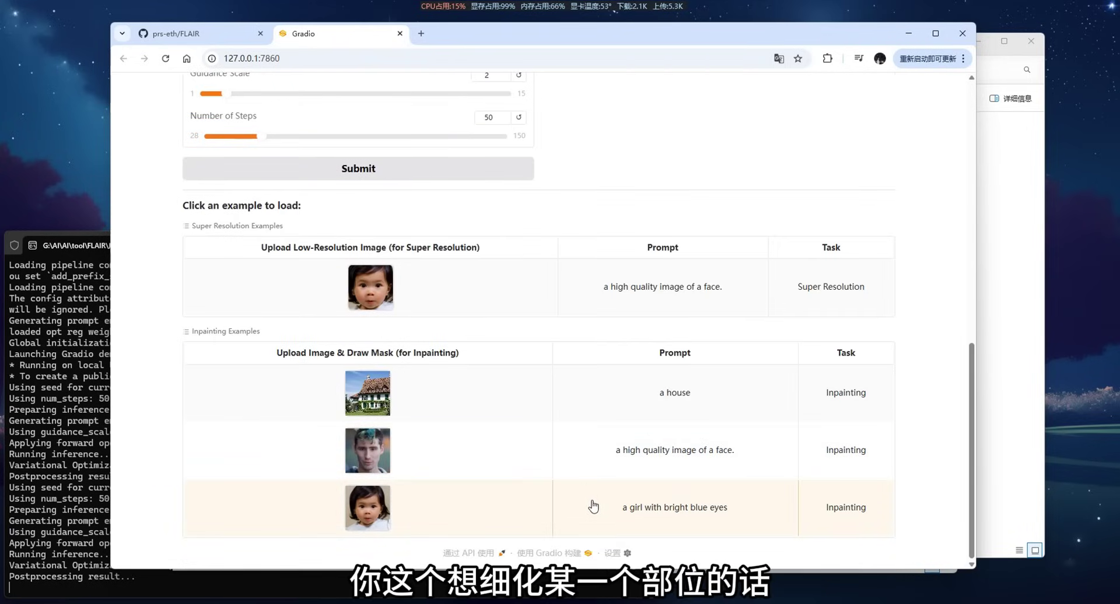
pyautogui.click(518, 469)
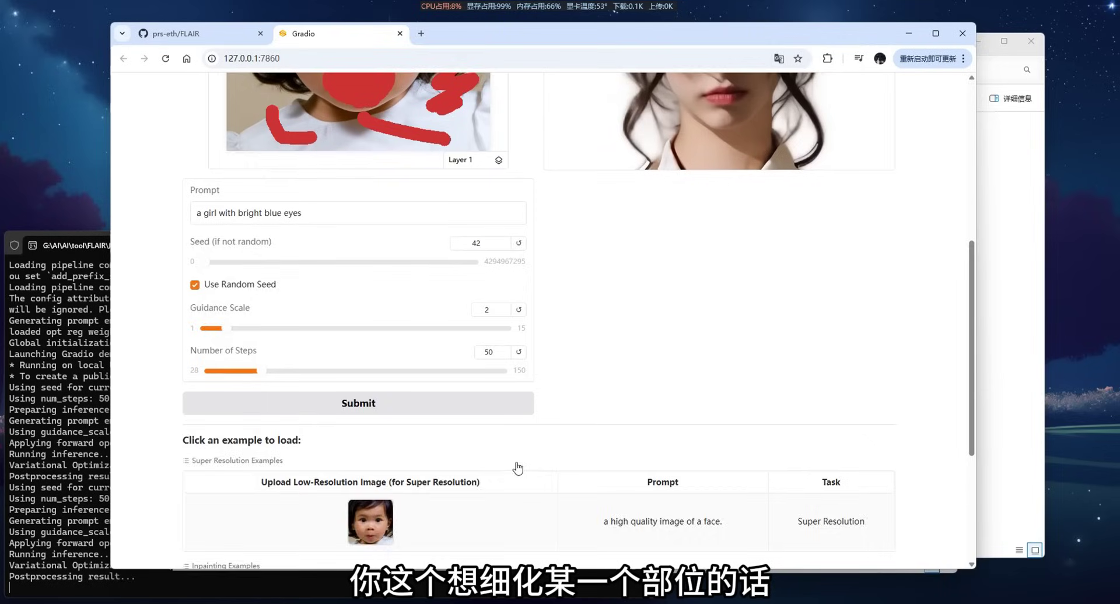
pyautogui.moveTo(312, 331); pyautogui.dragTo(242, 331)
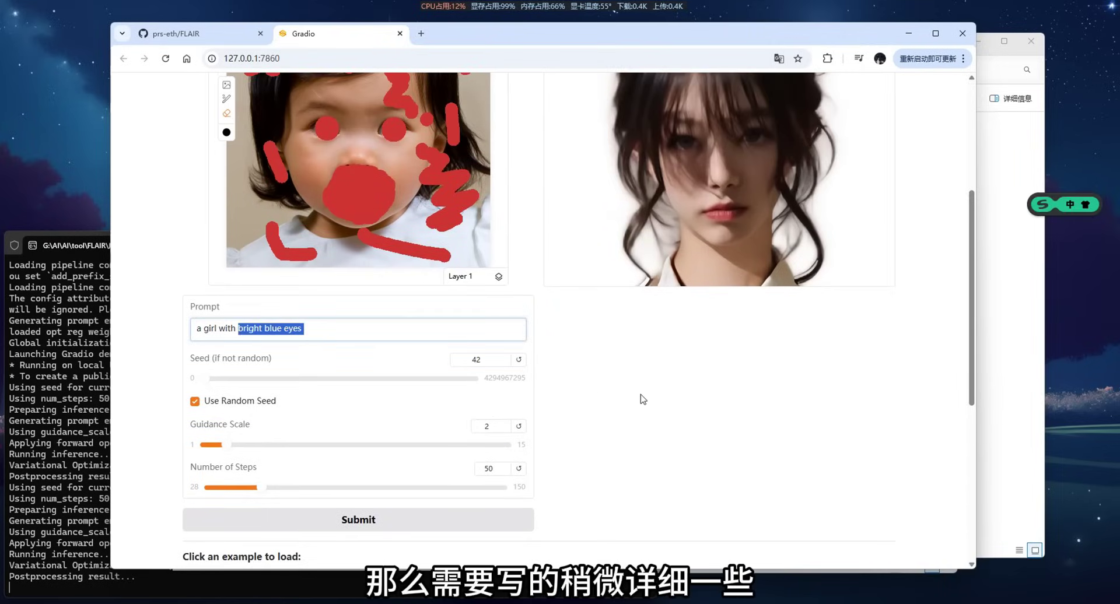
pyautogui.click(617, 430)
pyautogui.scroll(-4, 572, 445)
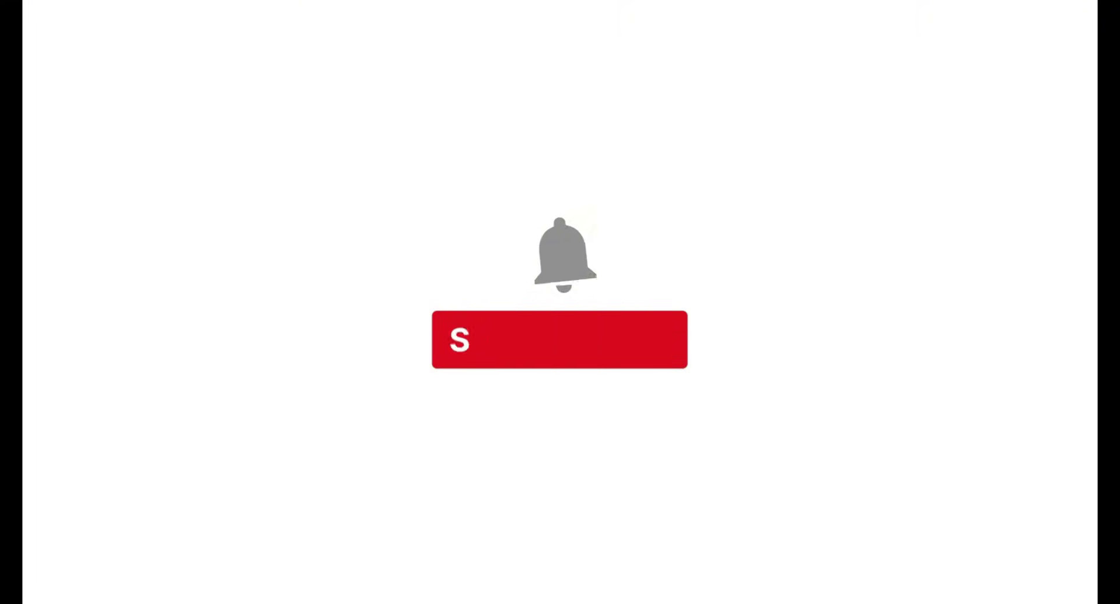